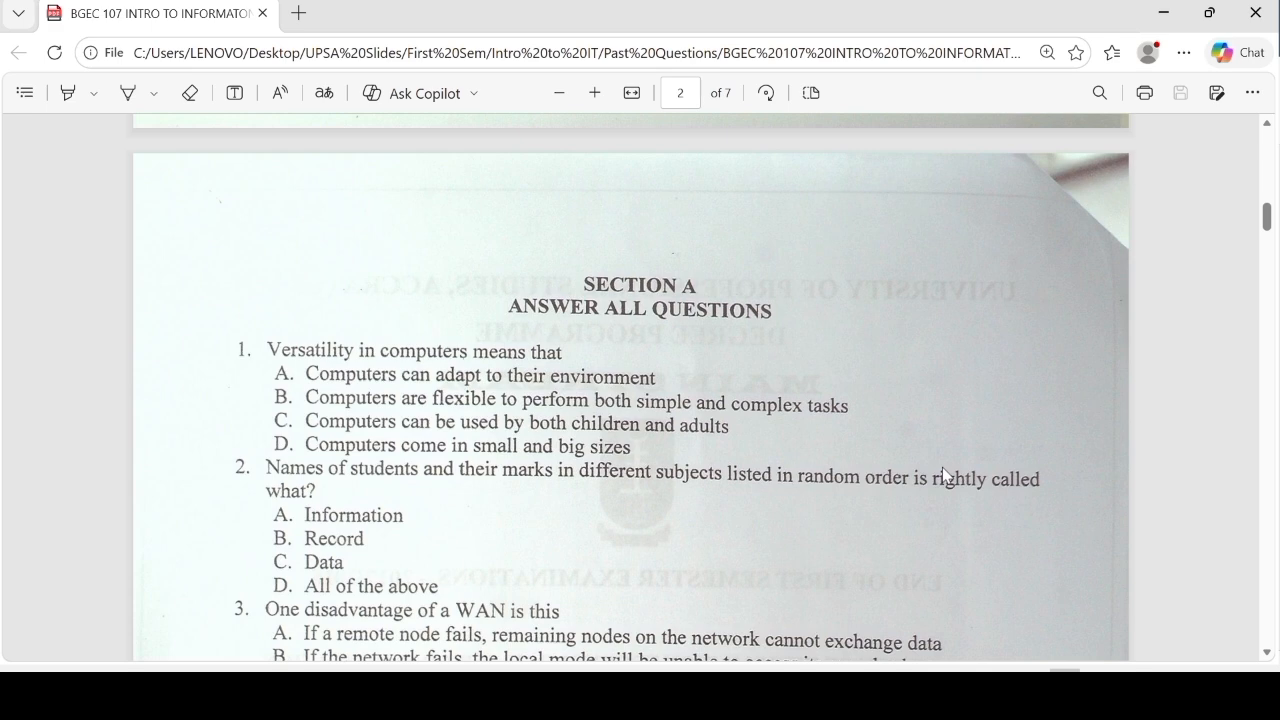
Examine Section B's Question One part iv in the exam PDF and the salary table on the following page.
scroll(943, 468, "down", 20)
scroll(943, 468, "up", 4)
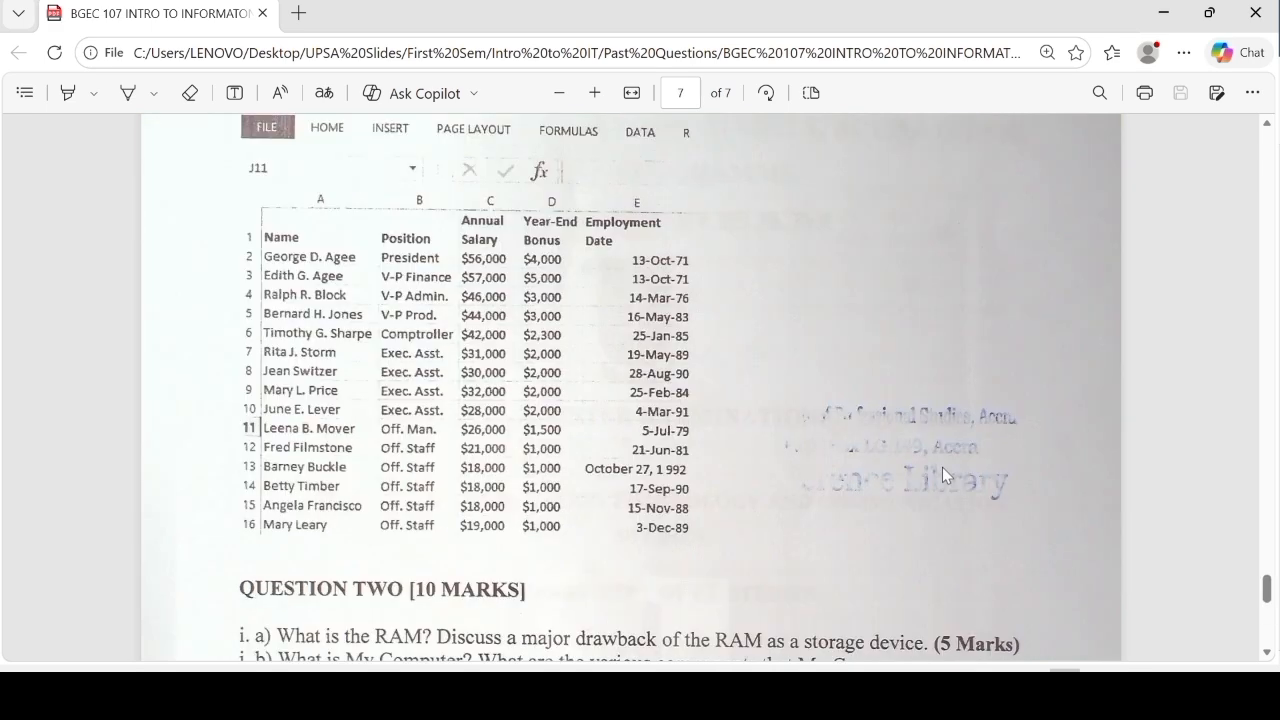
scroll(942, 467, "up", 10)
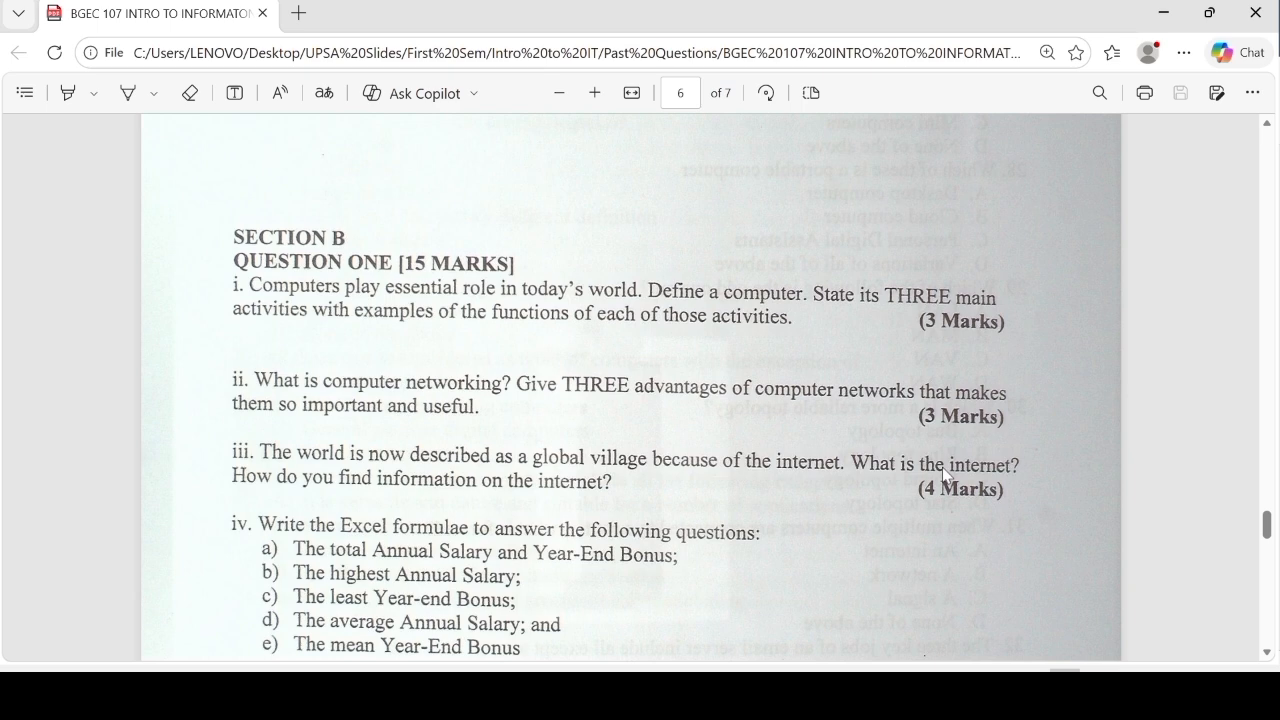
scroll(942, 467, "down", 2)
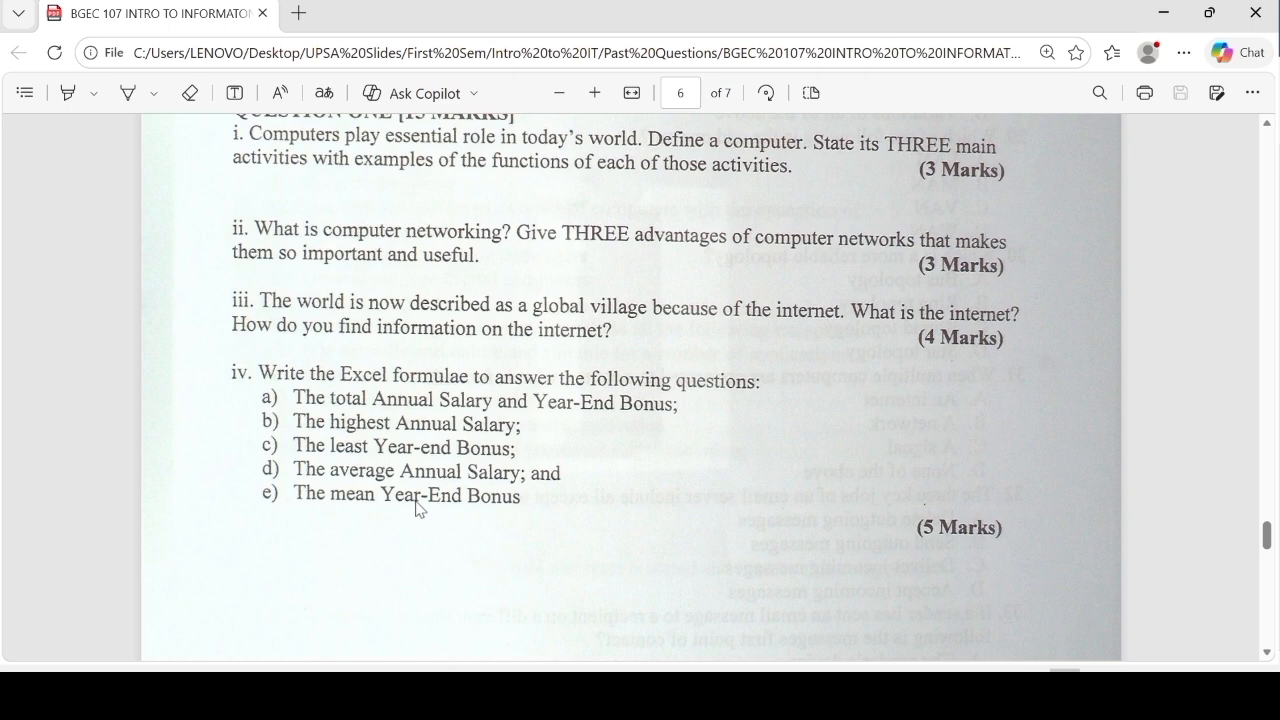
scroll(417, 506, "down", 1)
scroll(456, 497, "down", 5)
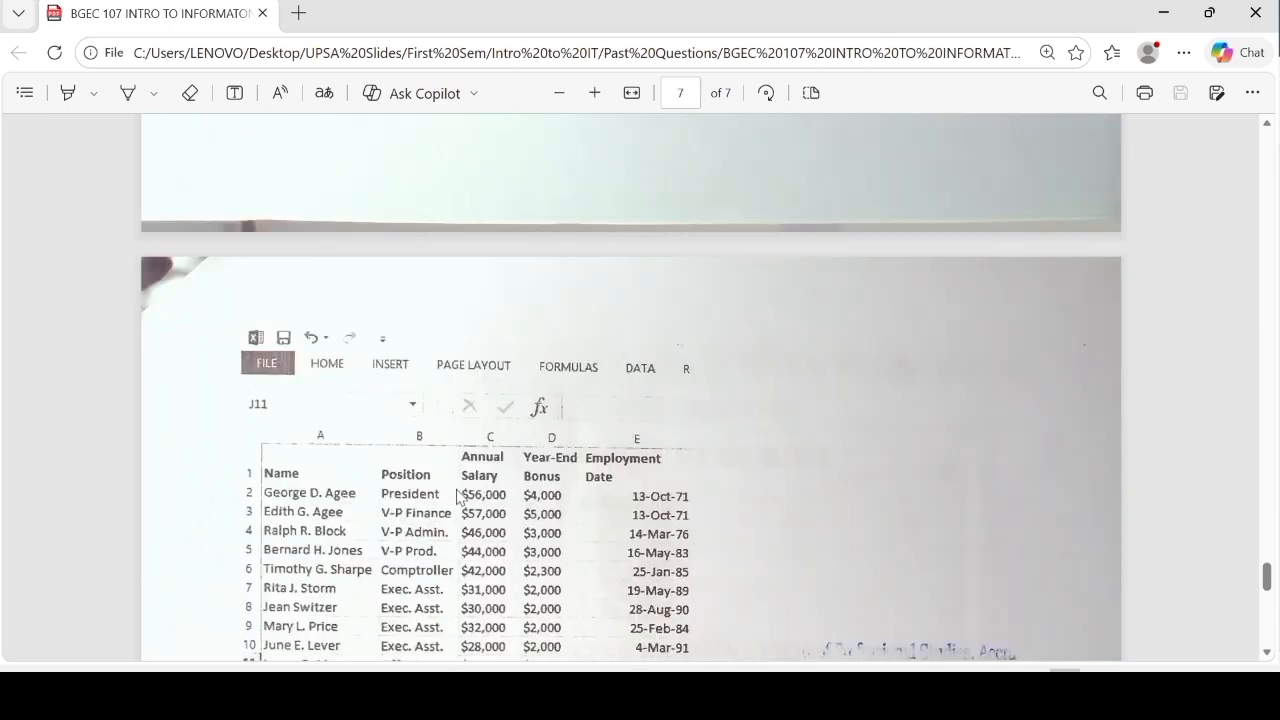
scroll(457, 496, "up", 5)
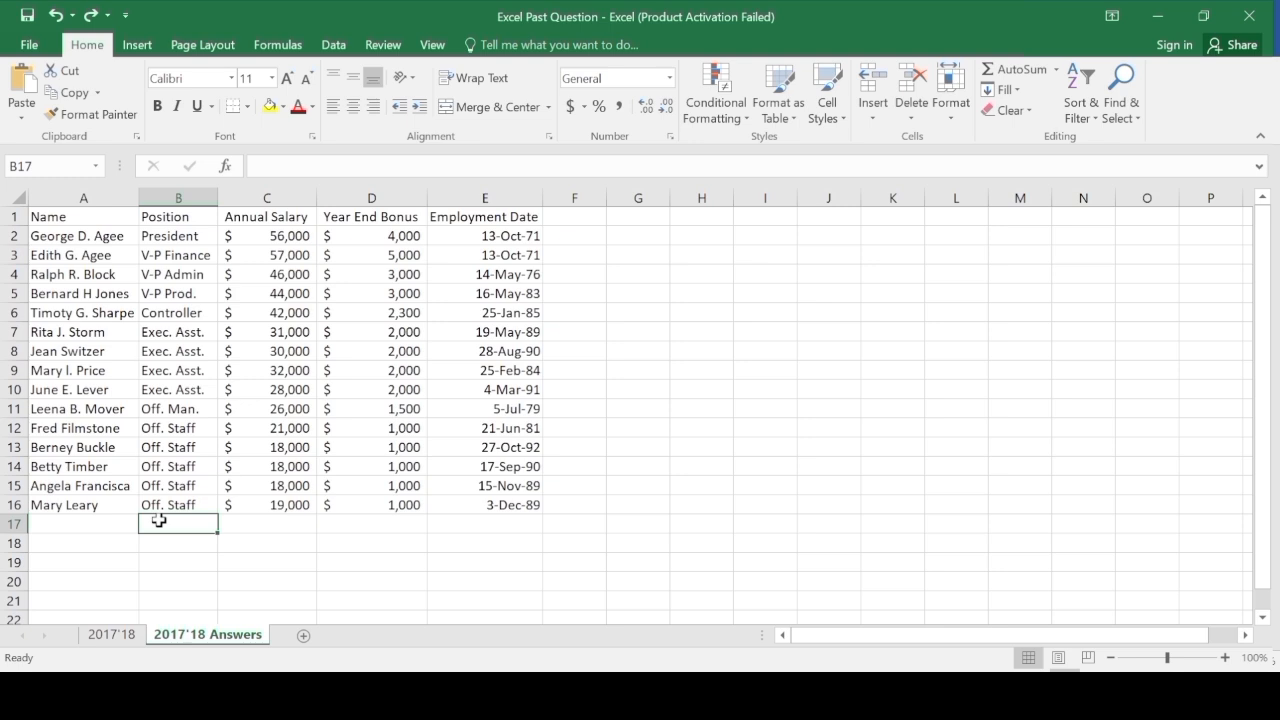
Label B17 "Total" and sum the annual salaries in C17 with =sum(C2:C16).
type("Total")
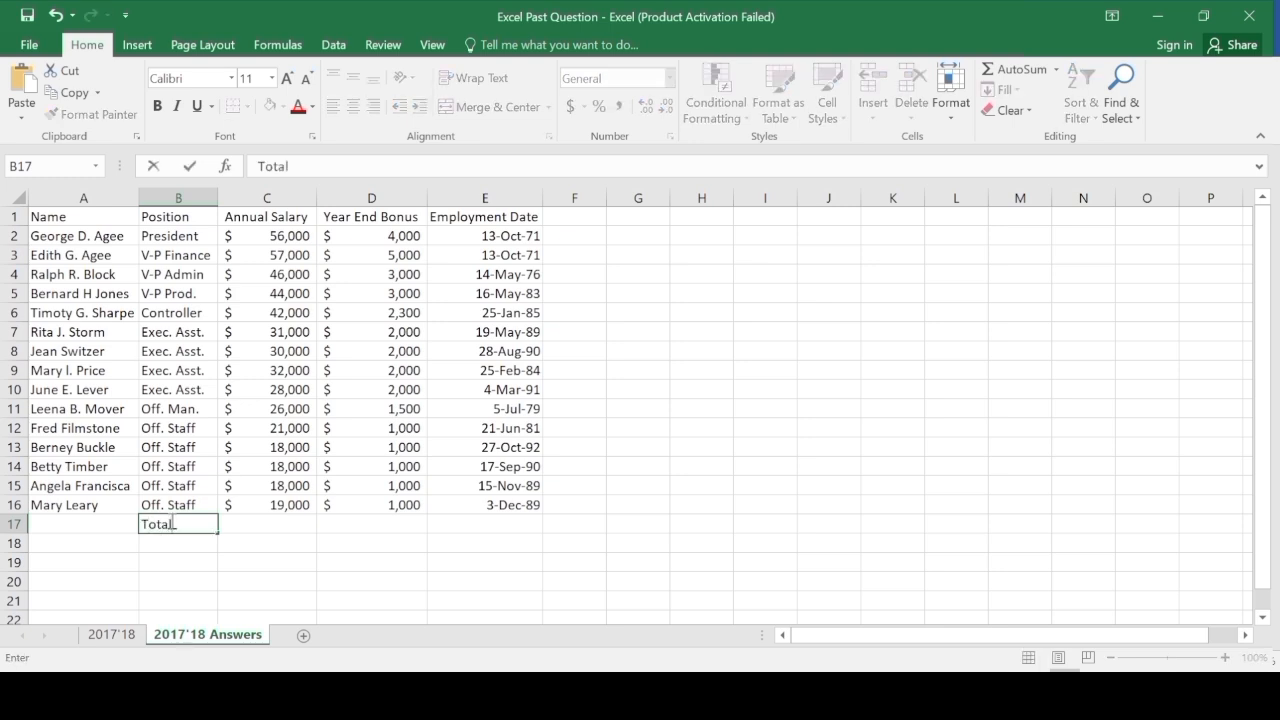
left_click(245, 521)
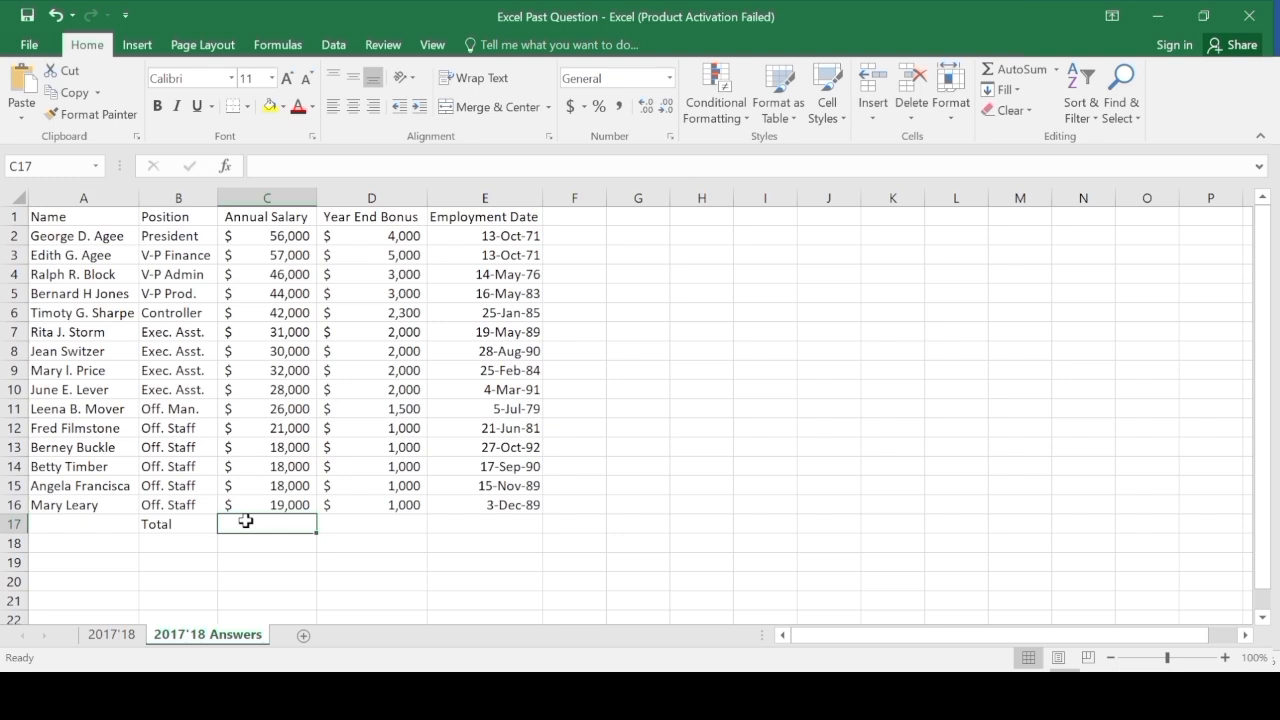
type("=s")
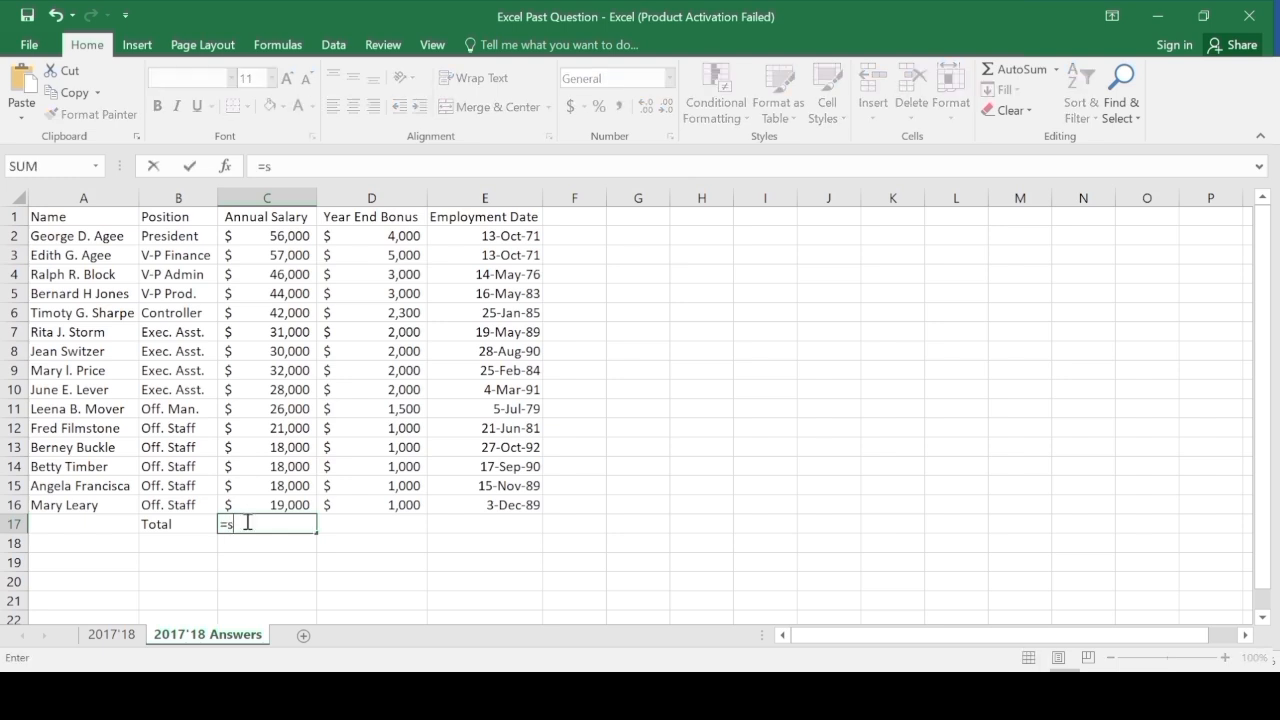
type("um(")
left_click(272, 237)
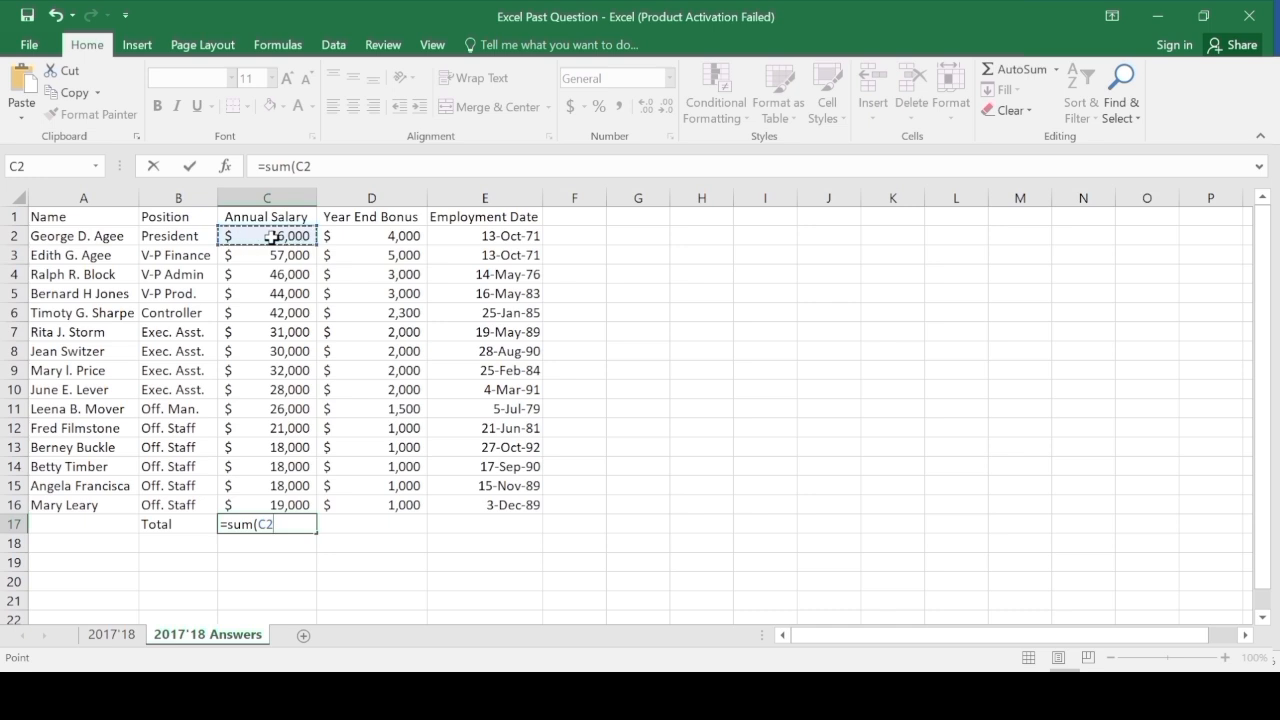
left_click_drag(272, 237, 272, 507)
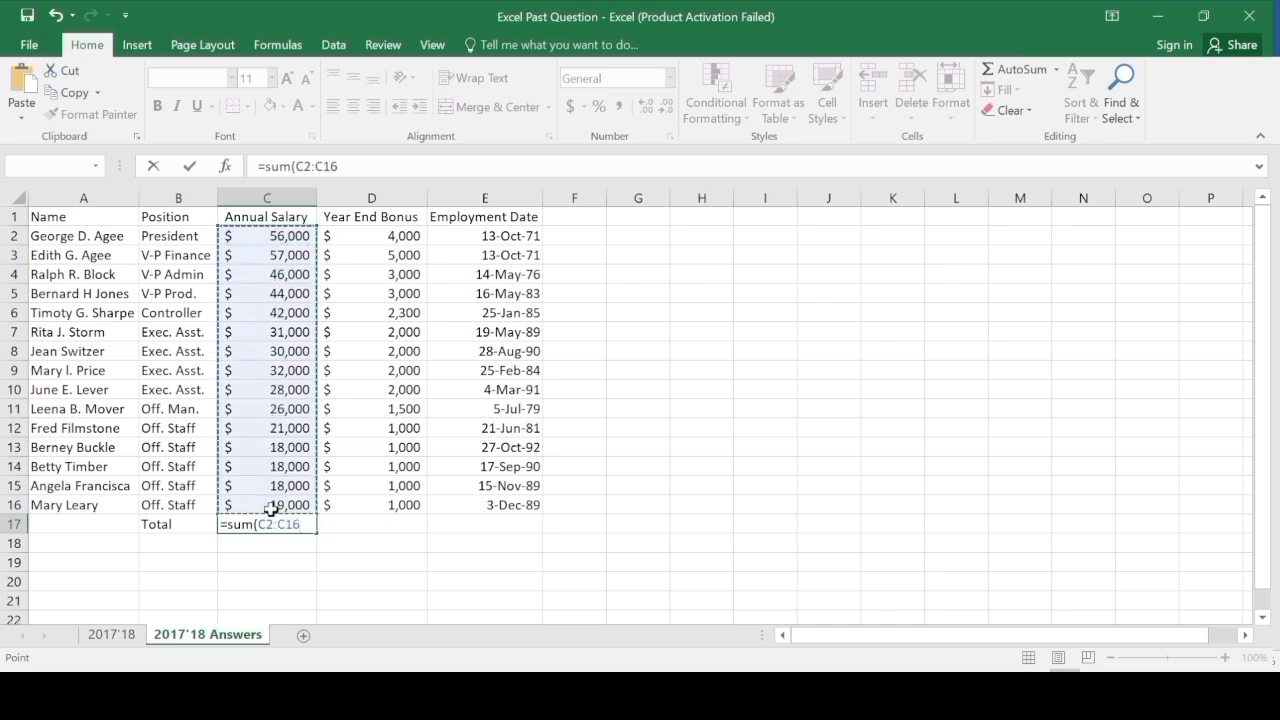
type(")")
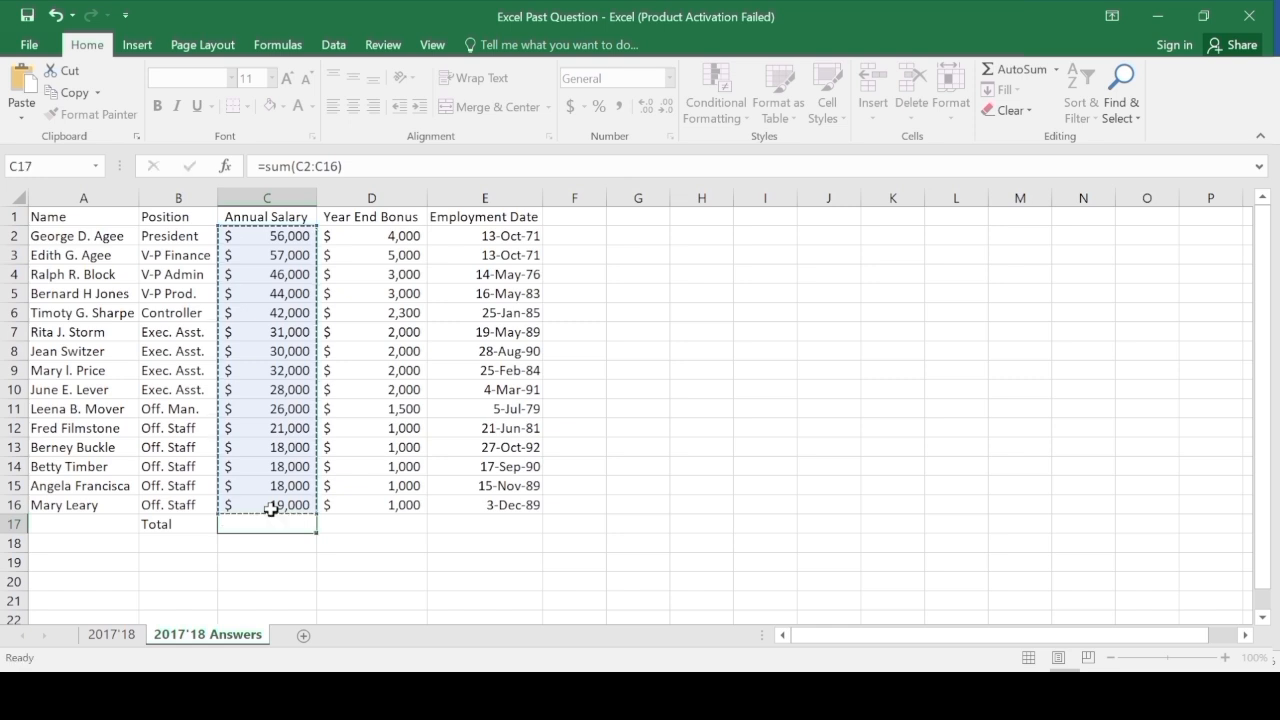
key("Return")
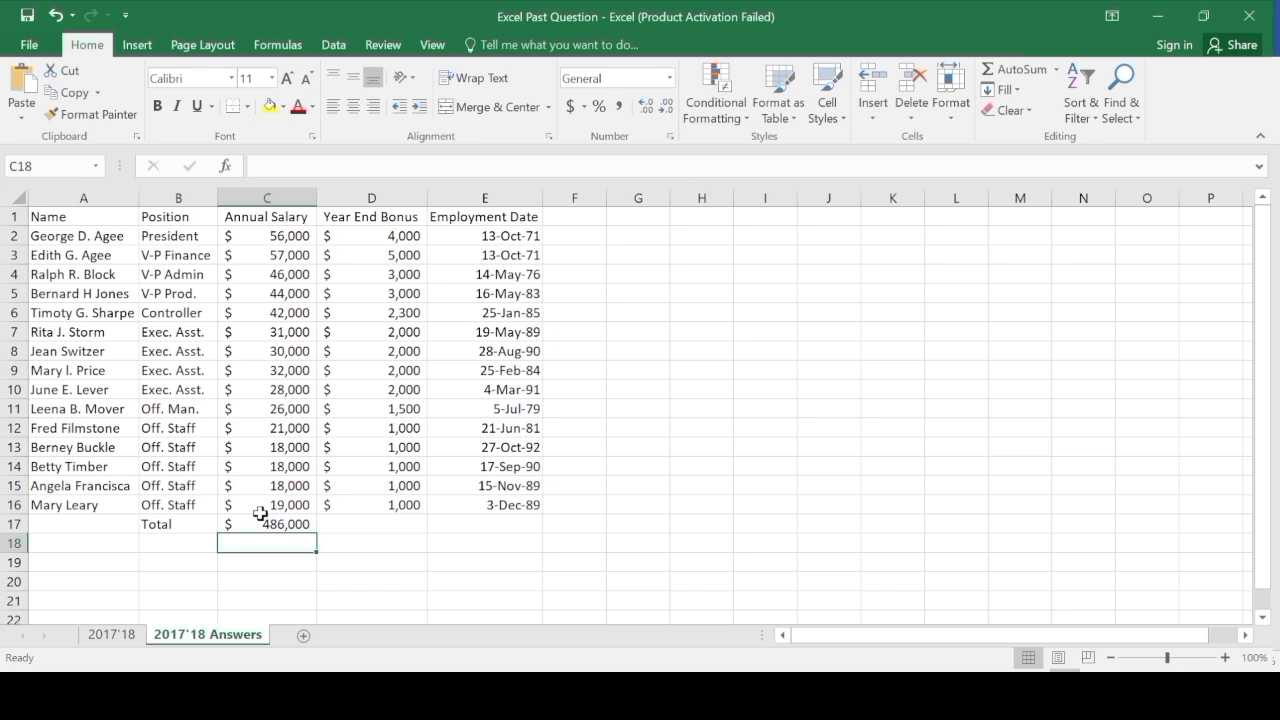
Sum the year end bonuses in D17 with =sum(D2:D16).
left_click(400, 516)
type("=sum")
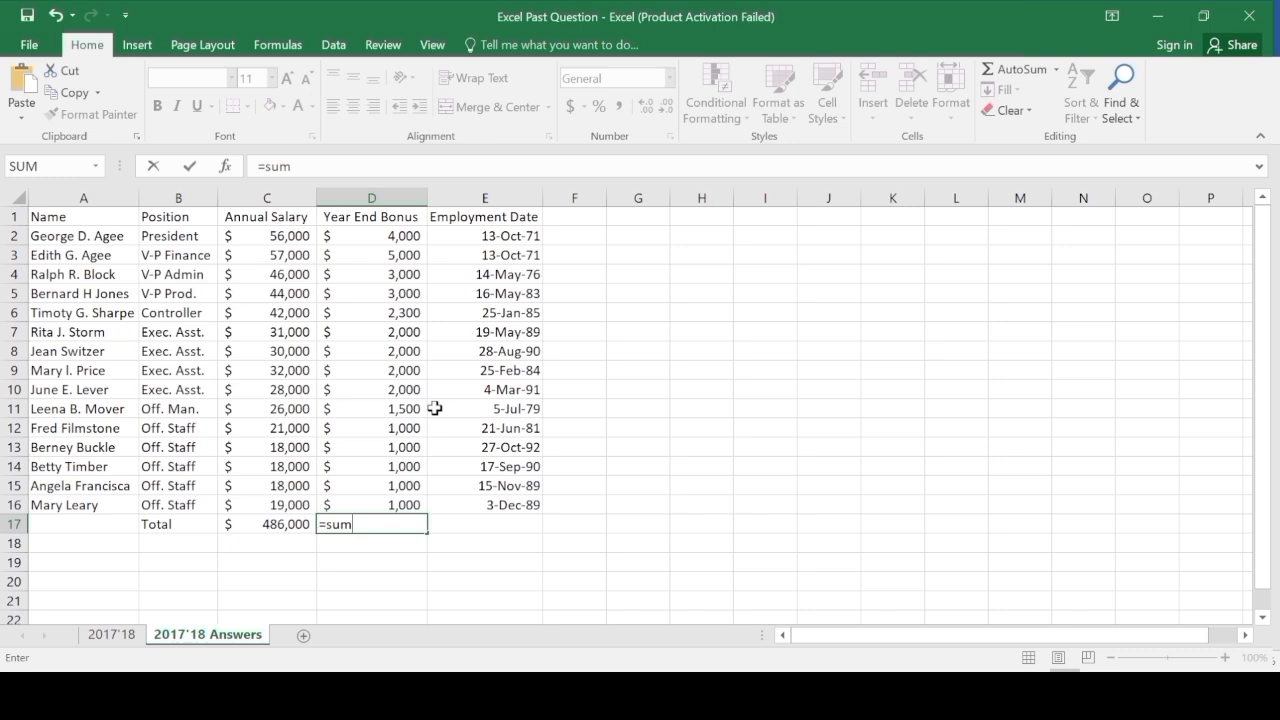
type("(")
type("D2")
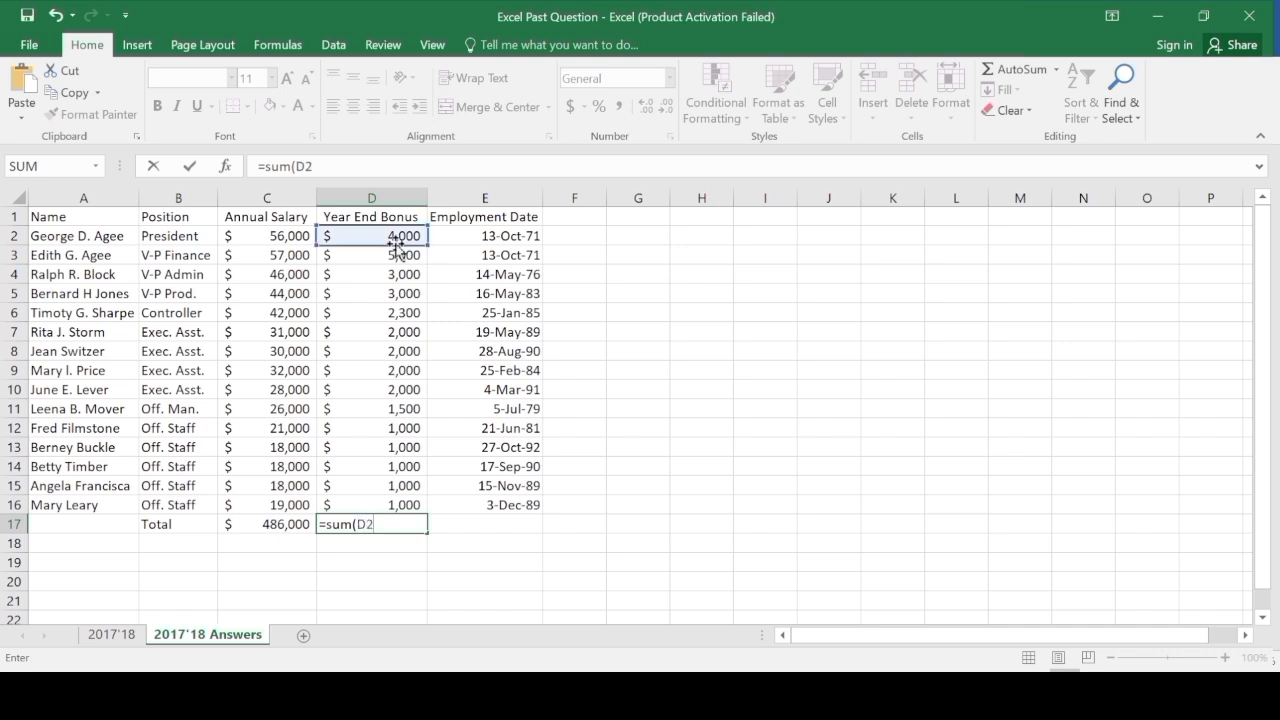
type(":")
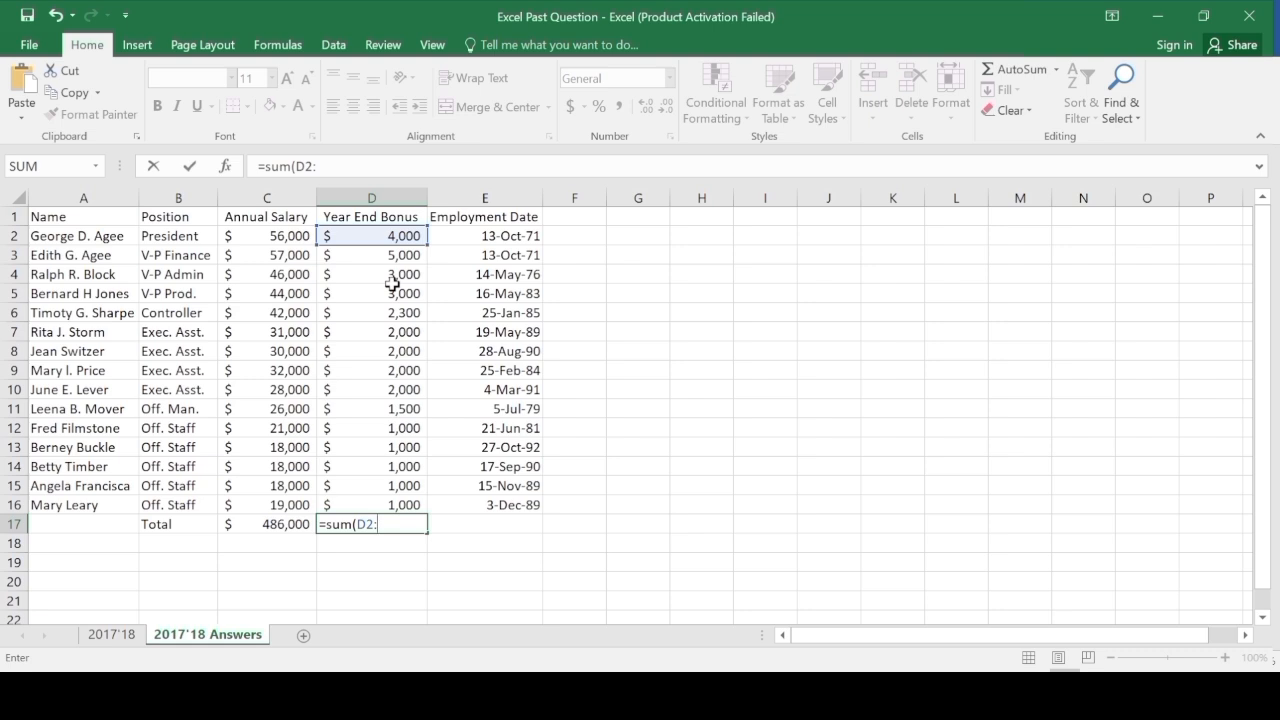
type("D16")
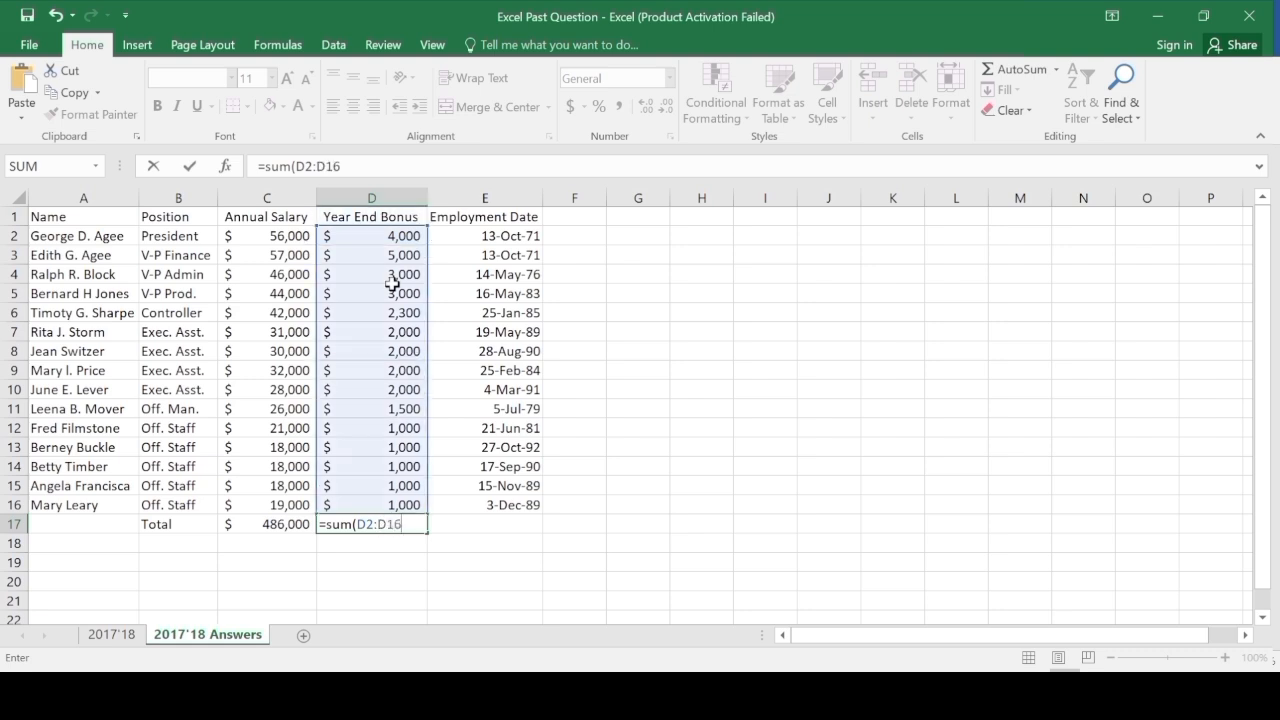
type(")")
key("Return")
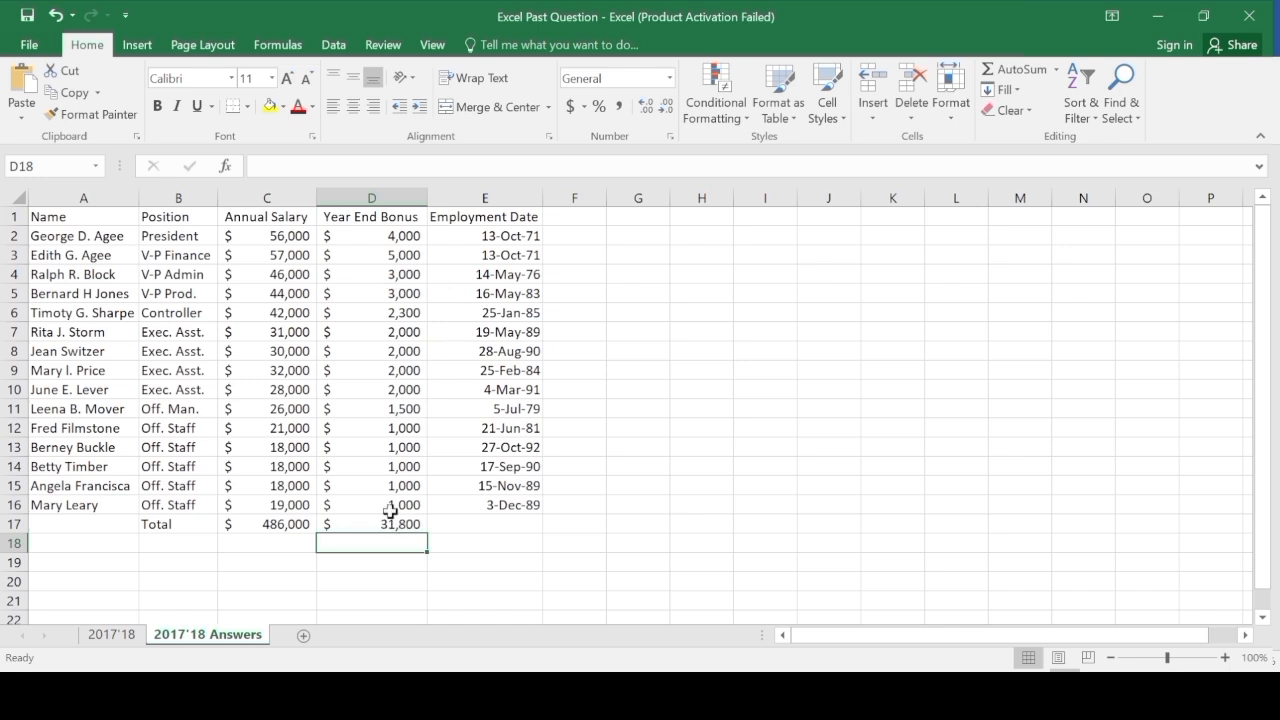
Check the next question in the exam PDF, label B18 "Highest" in Excel, and enter =max(C2:C16) in C18.
left_click(189, 544)
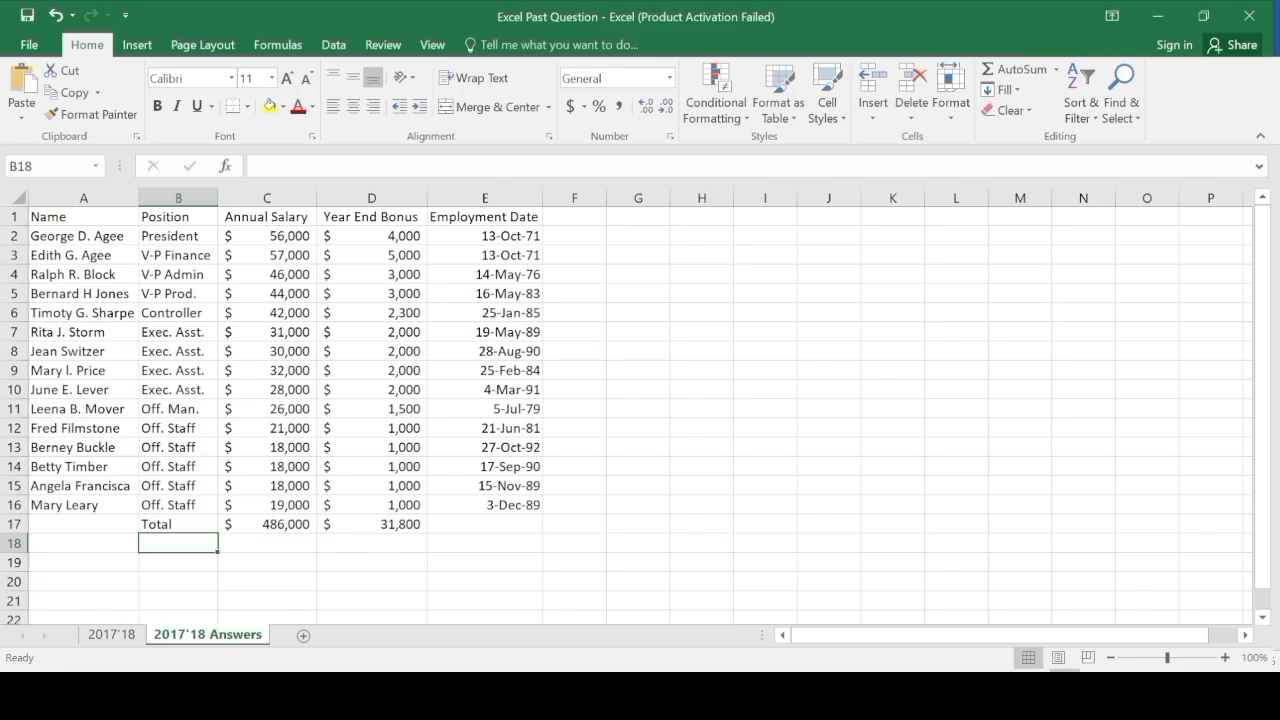
key("alt+Tab")
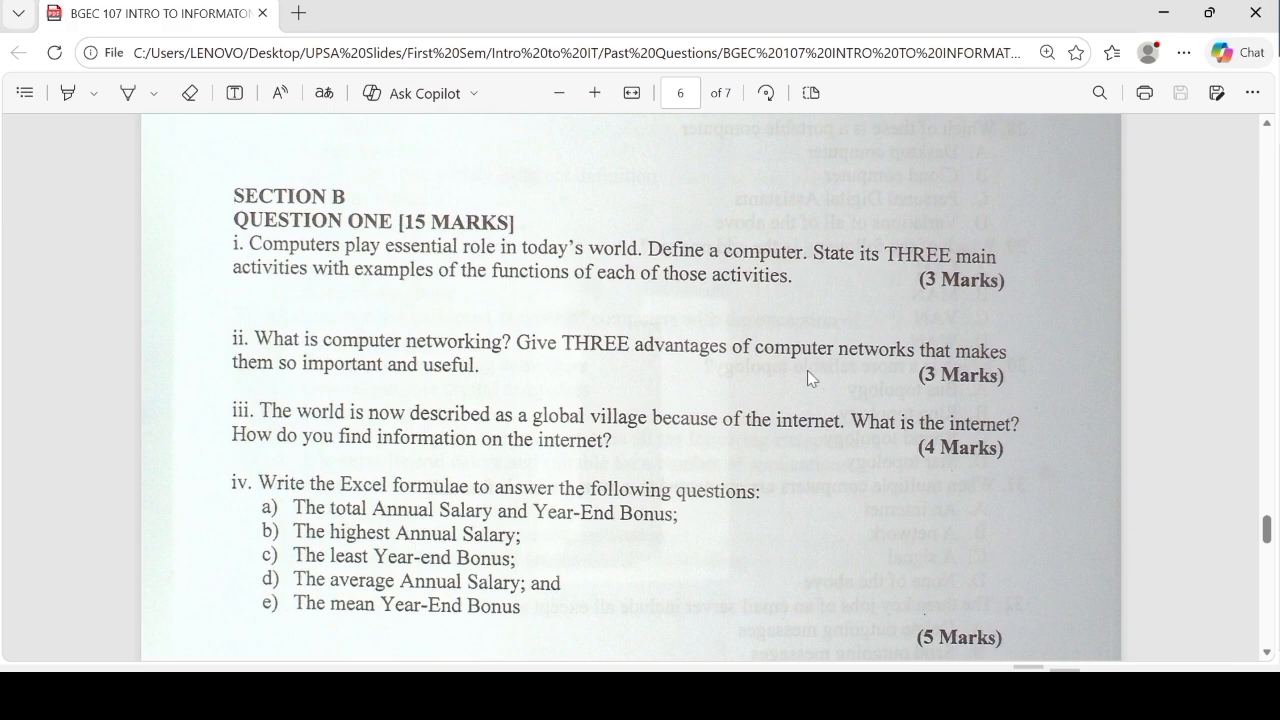
left_click(1158, 12)
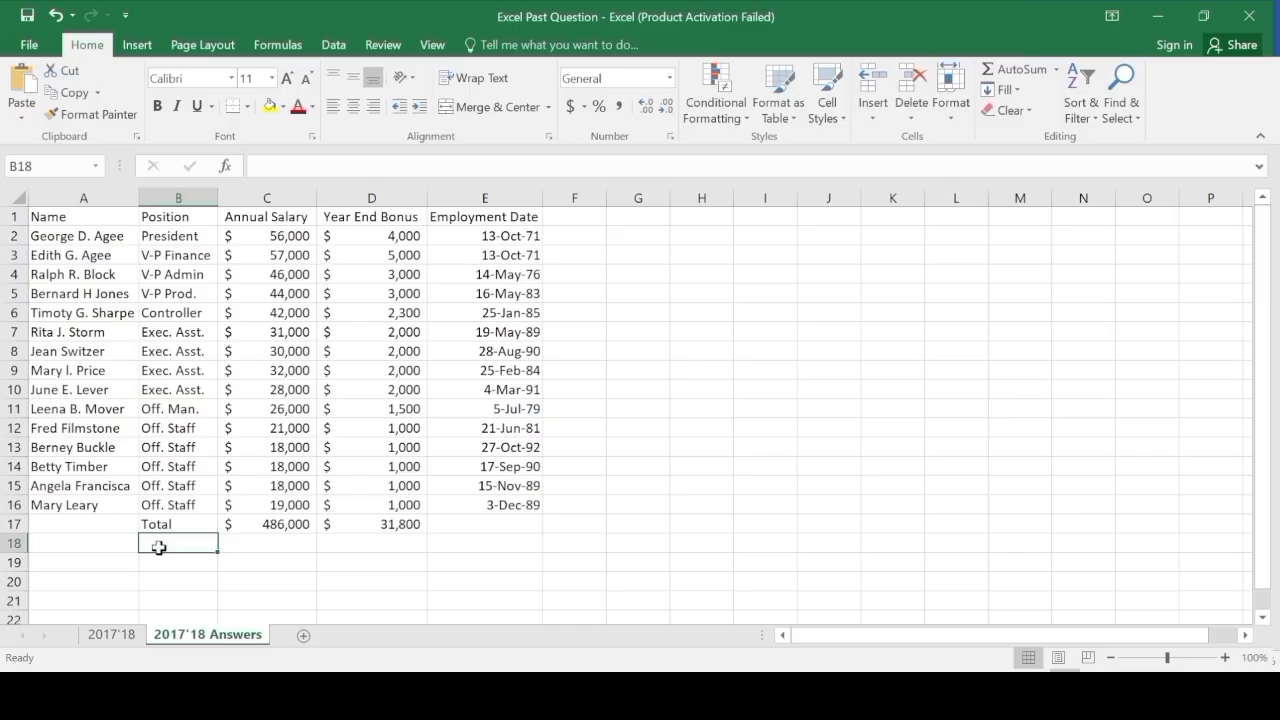
type("Highest")
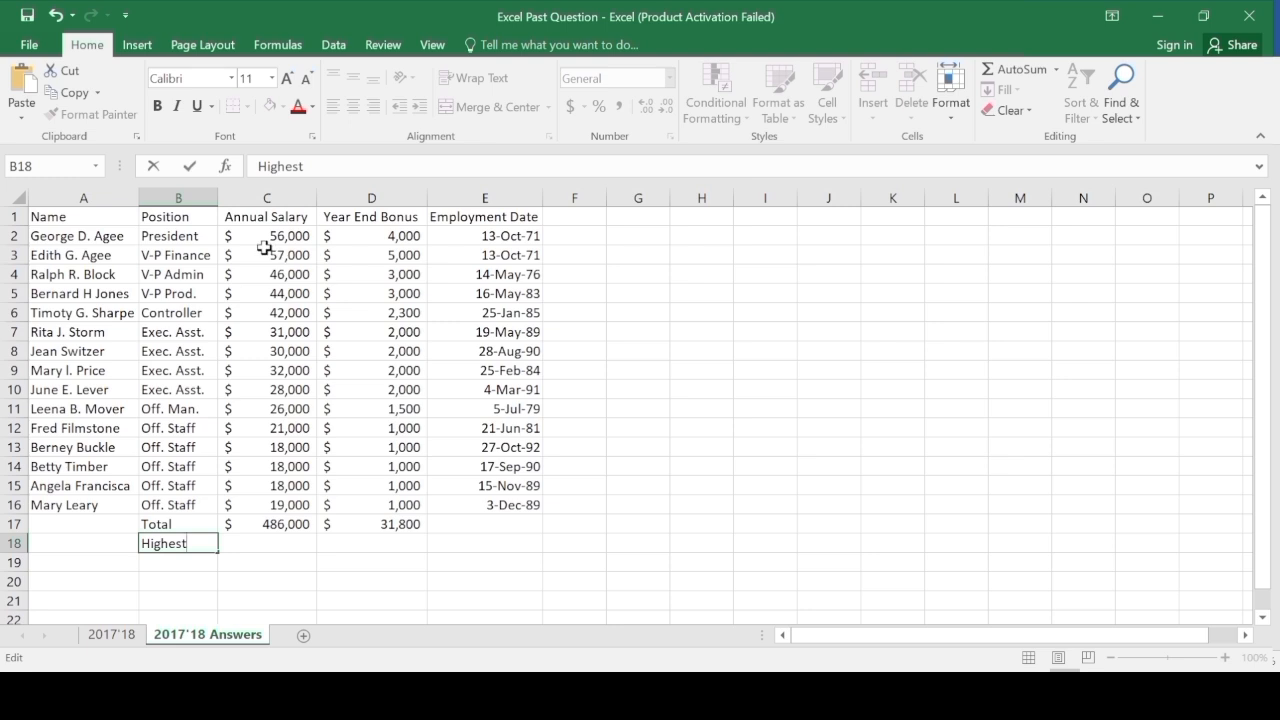
left_click(271, 545)
type("=max")
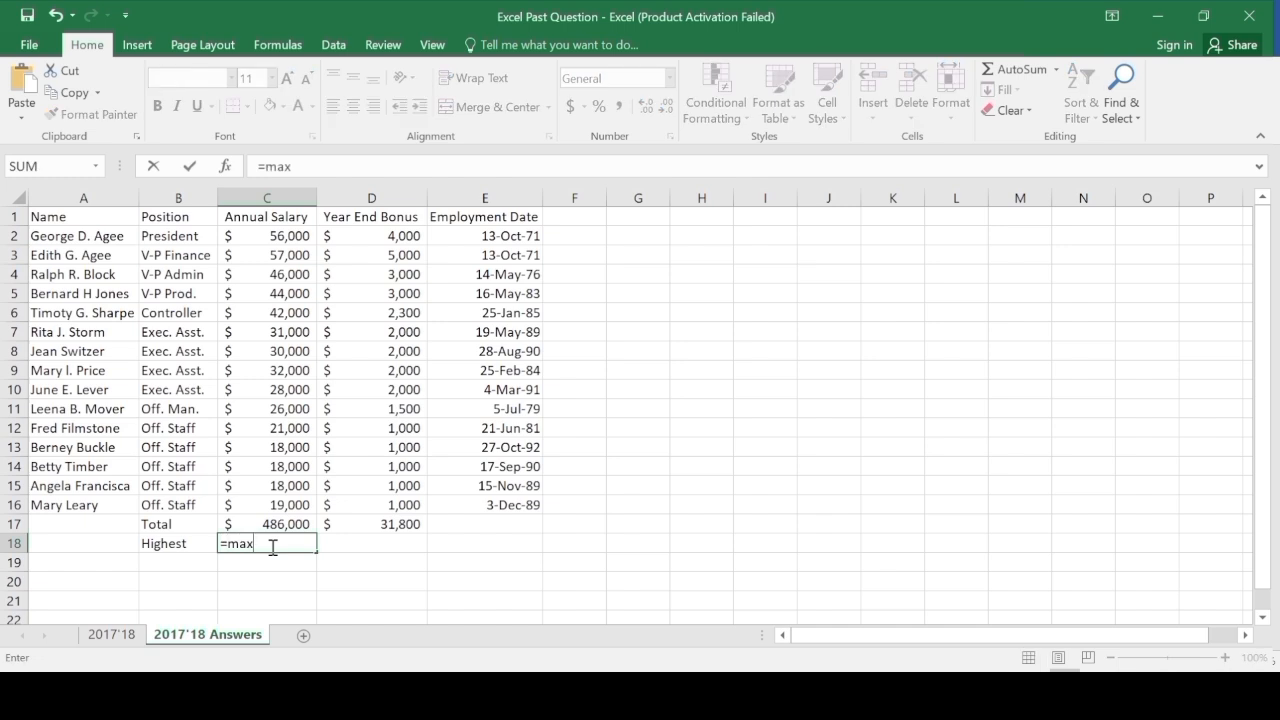
type("(")
left_click_drag(268, 237, 271, 500)
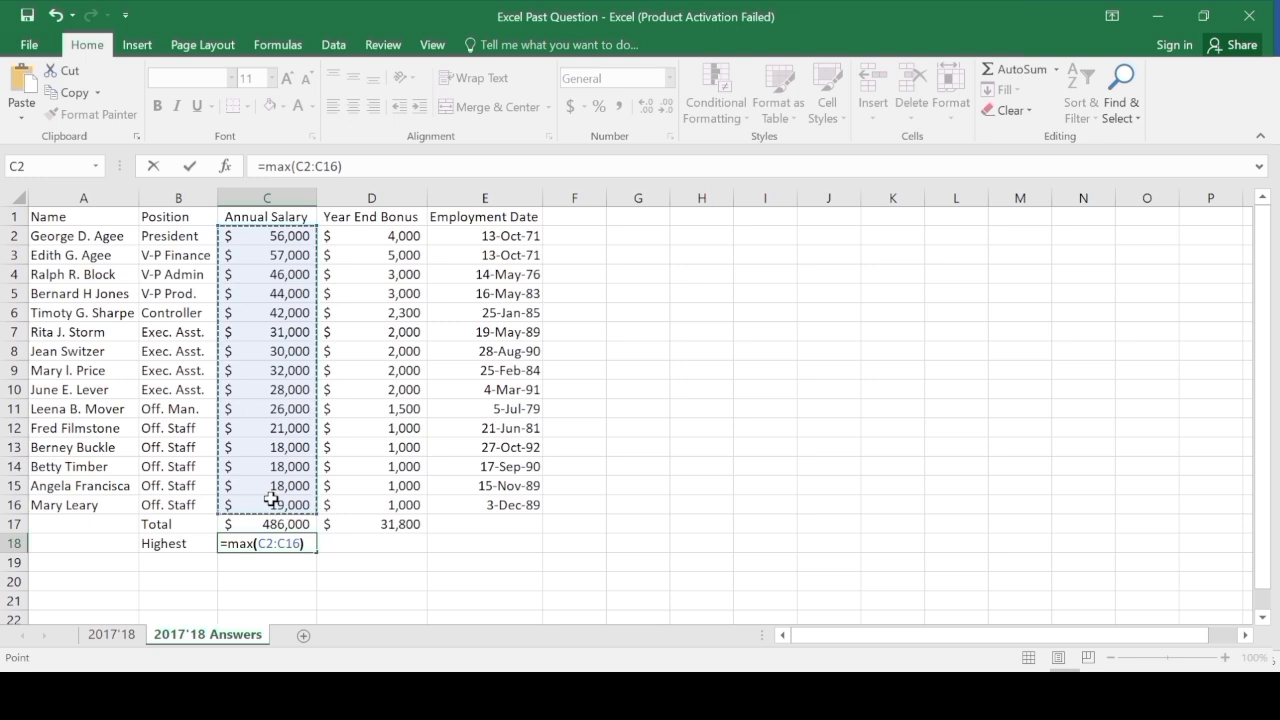
type(")")
key("Return")
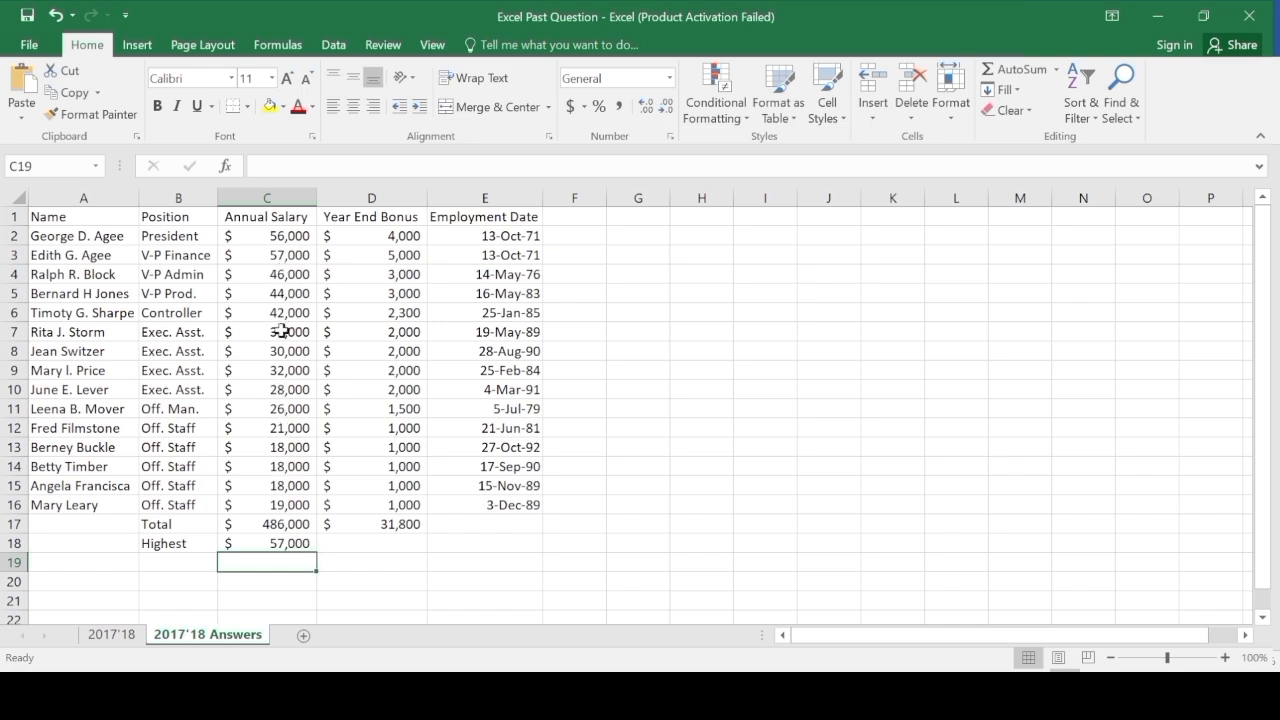
left_click(287, 255)
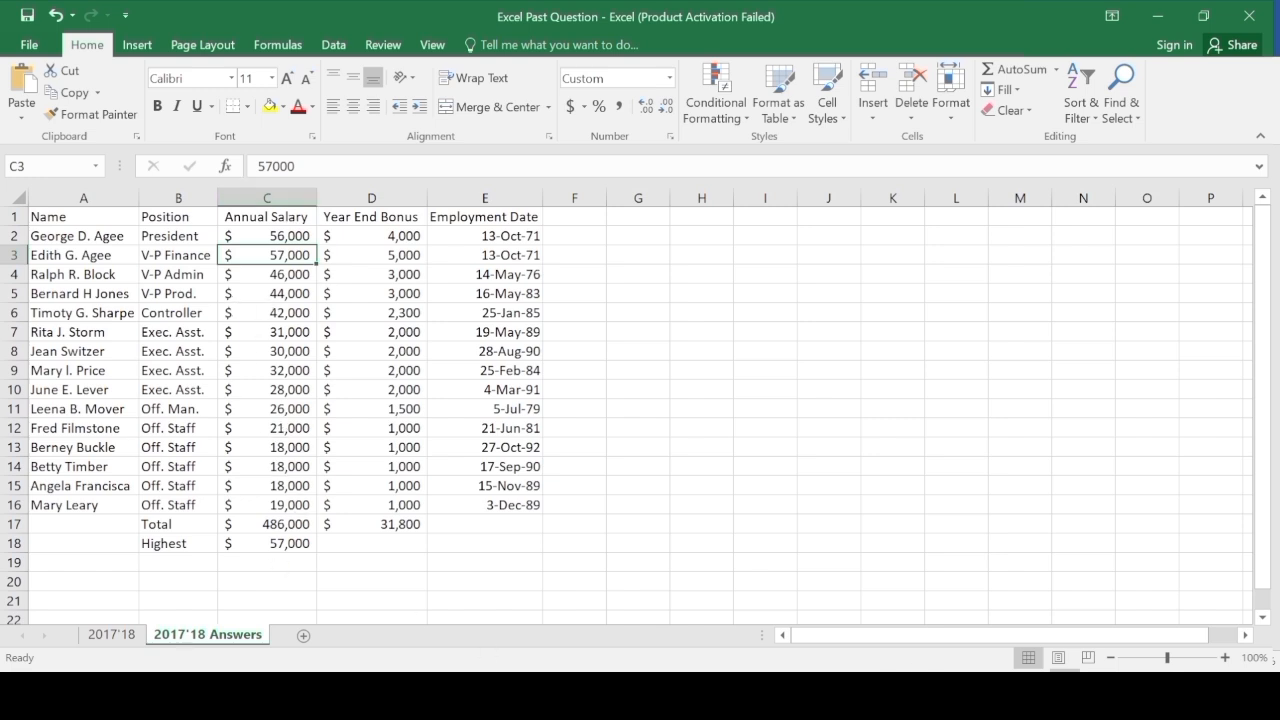
left_click(266, 543)
type("=max(")
left_click_drag(266, 235, 274, 527)
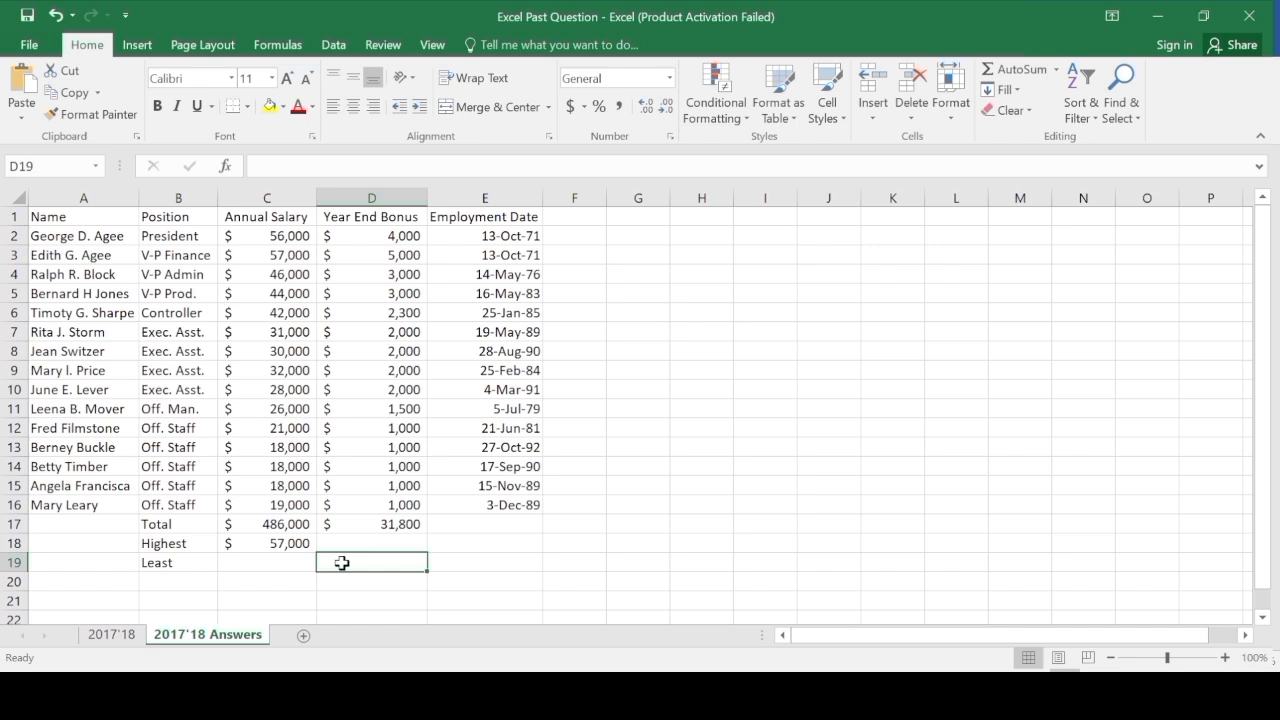
Find the least year end bonus in D19 with =min(D2:D17).
type("=min(")
left_click_drag(400, 236, 411, 521)
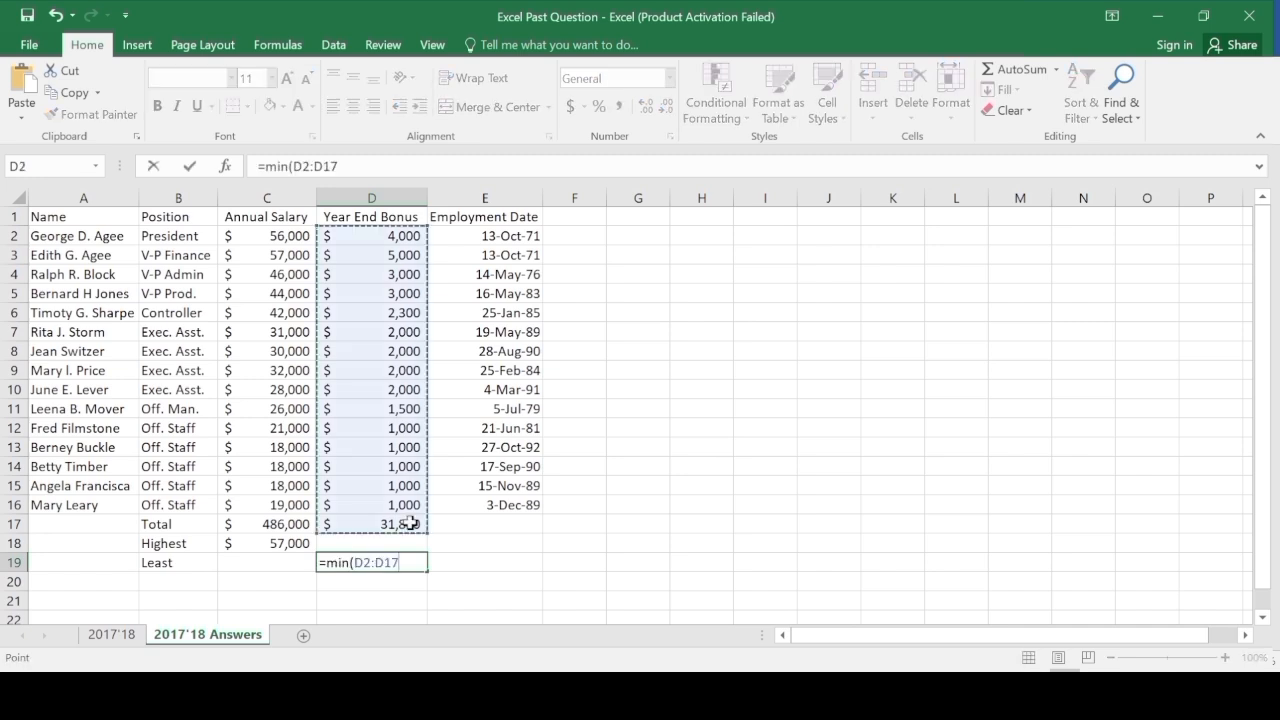
type(")")
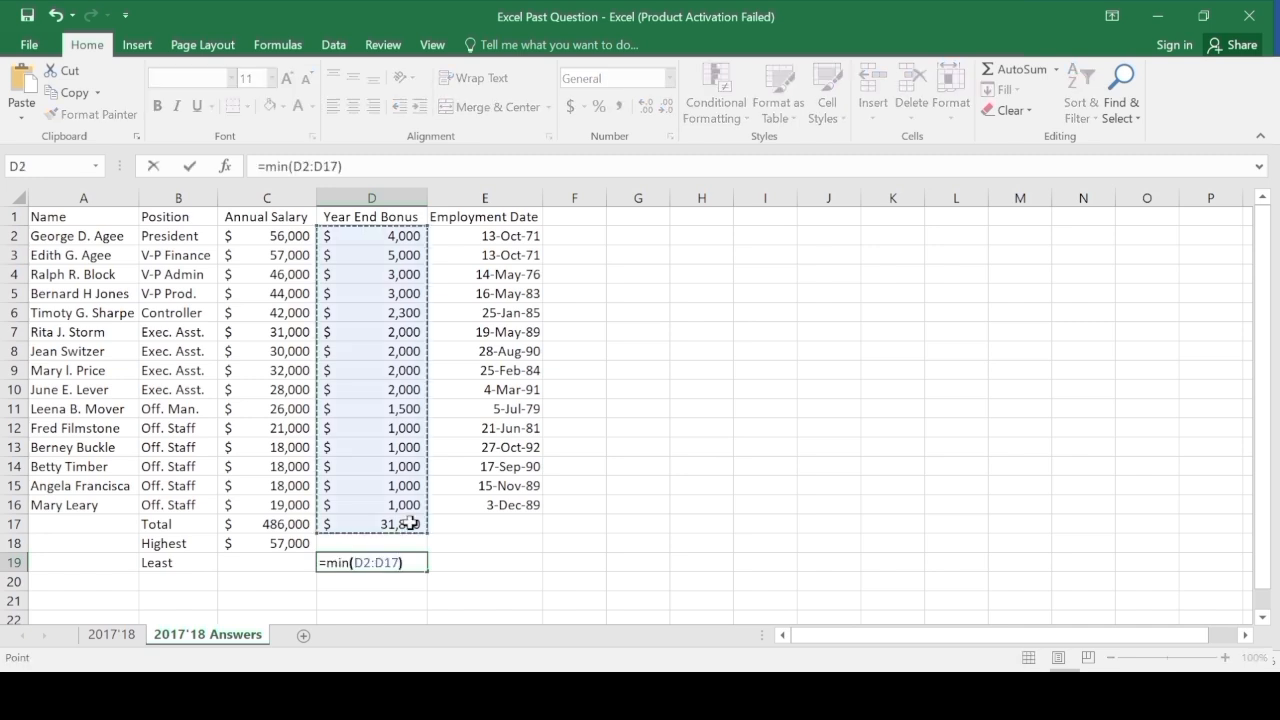
key("Return")
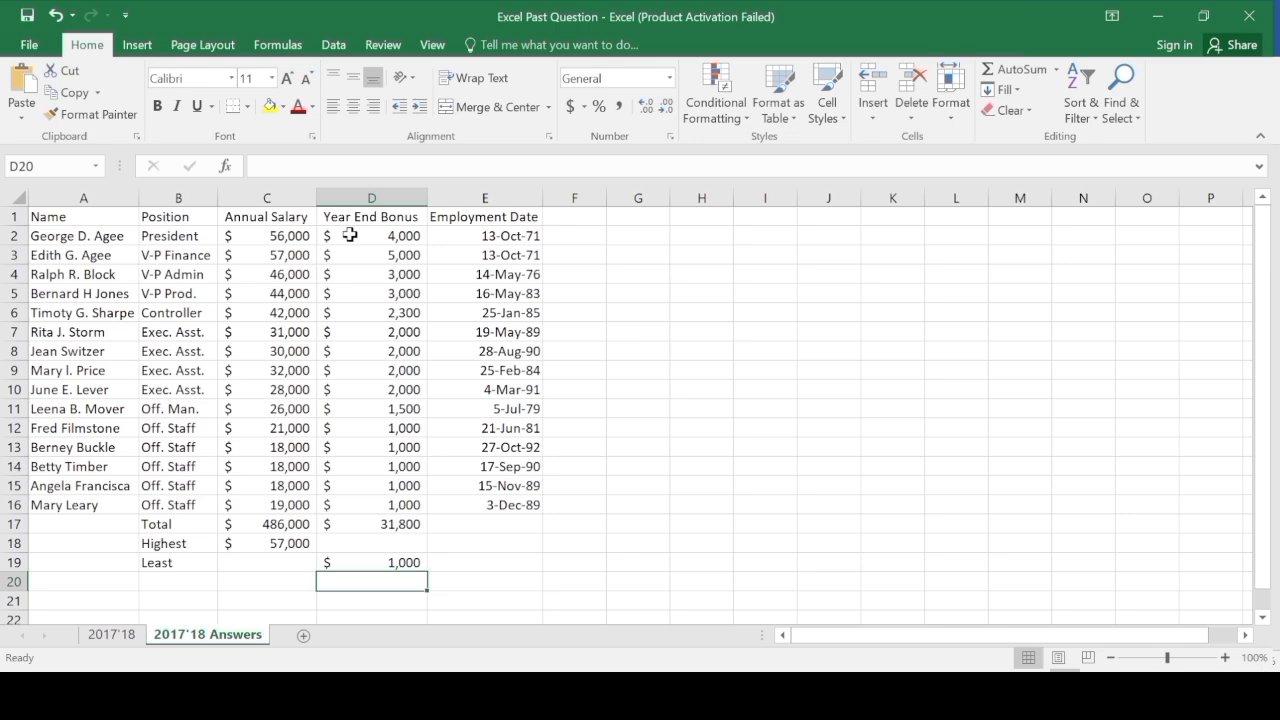
Check the next question in the exam PDF, label B20 "Average" in Excel, and enter =Average(C2:C16) in C20.
key("alt+Tab")
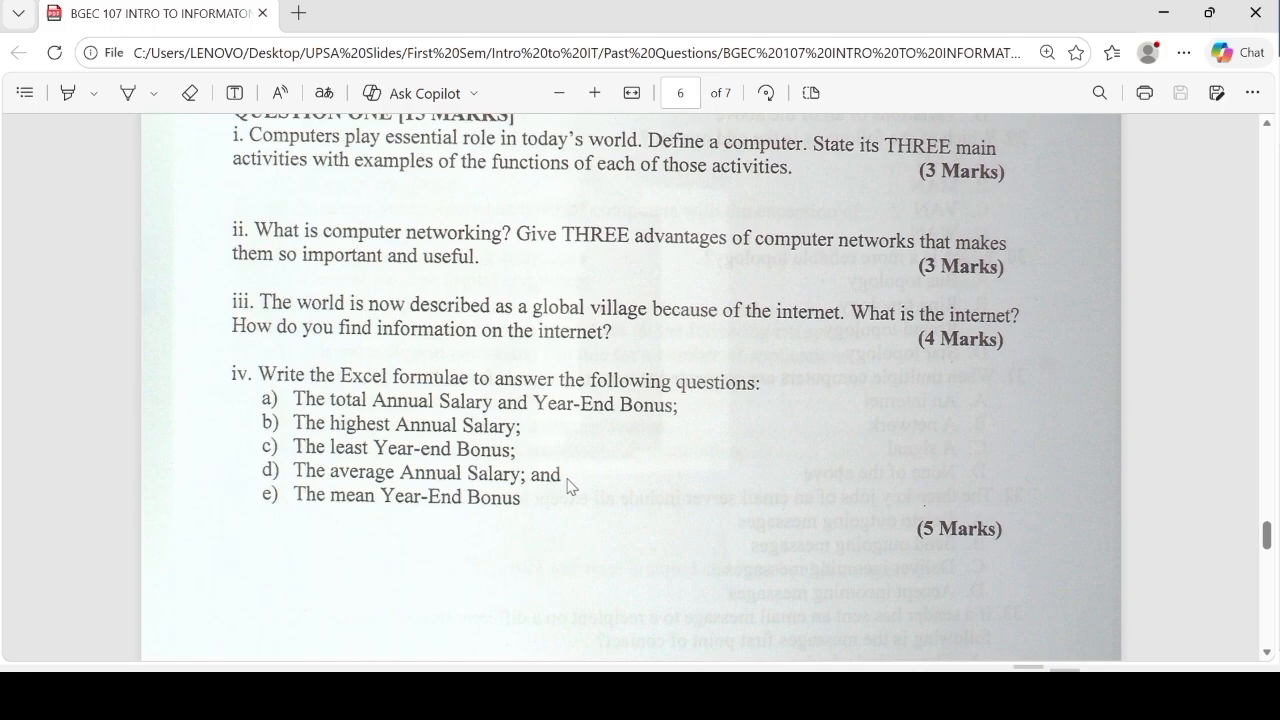
key("alt+Tab")
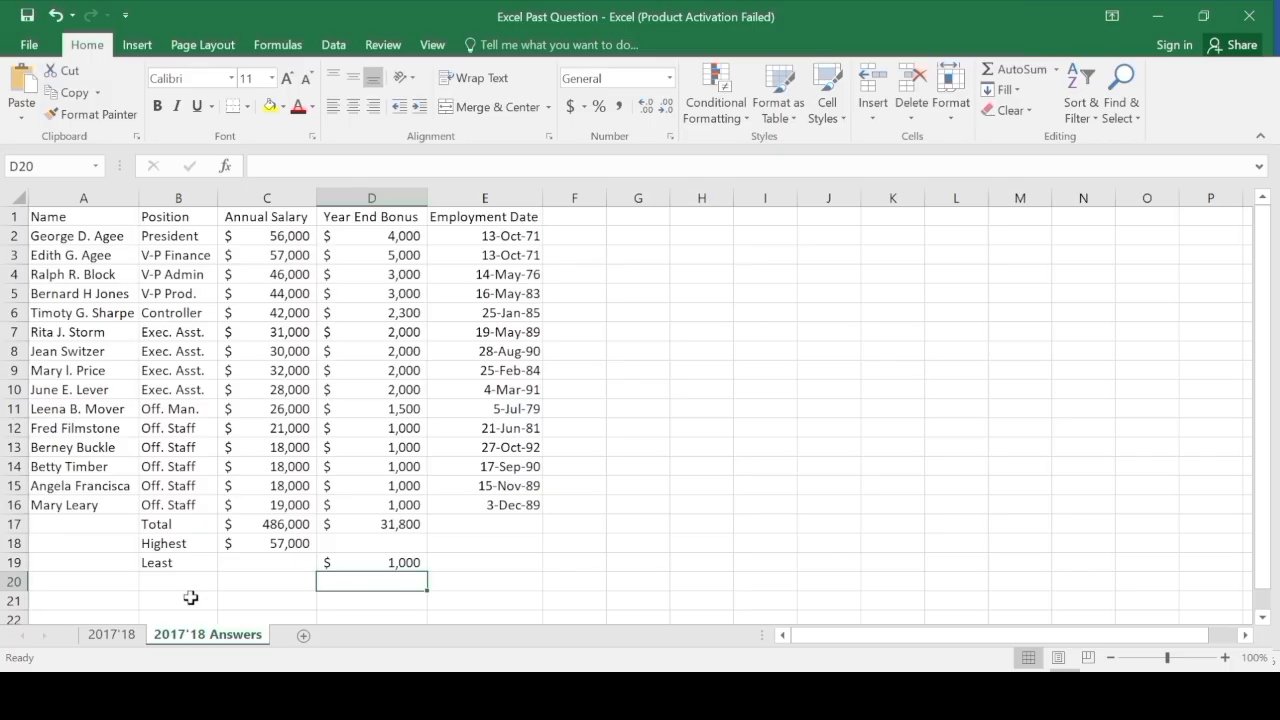
left_click(190, 579)
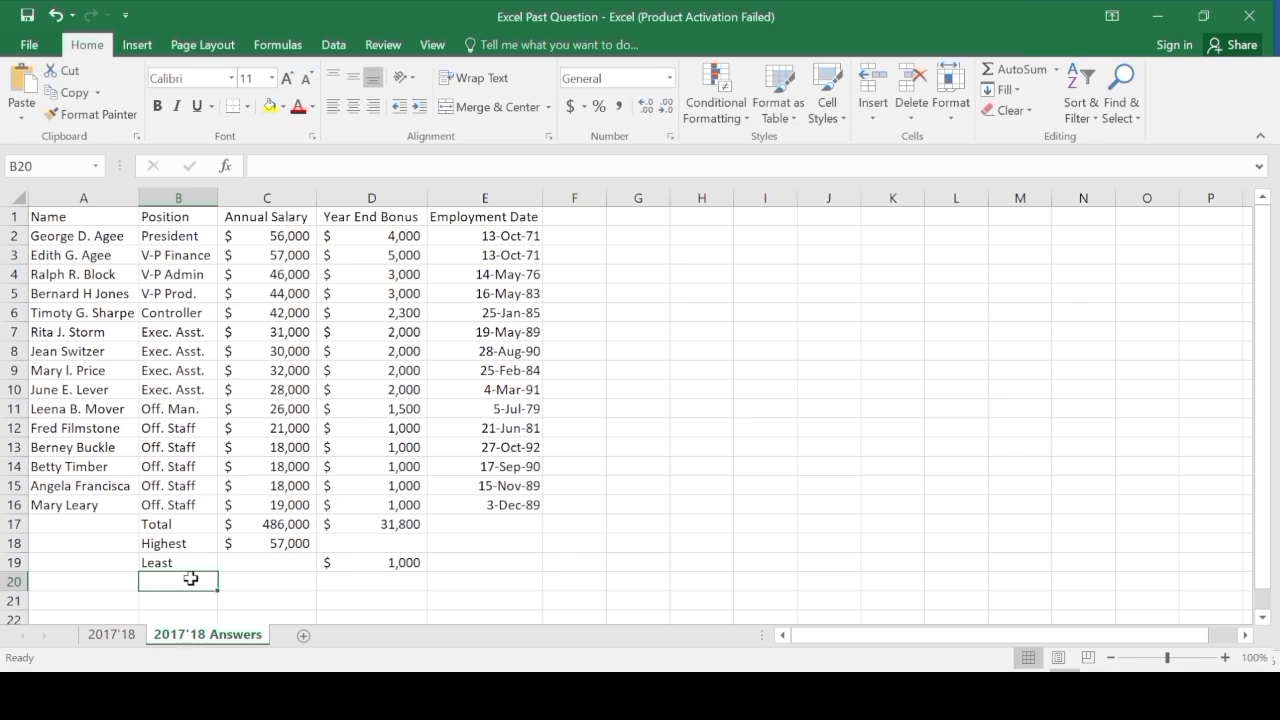
type("Average")
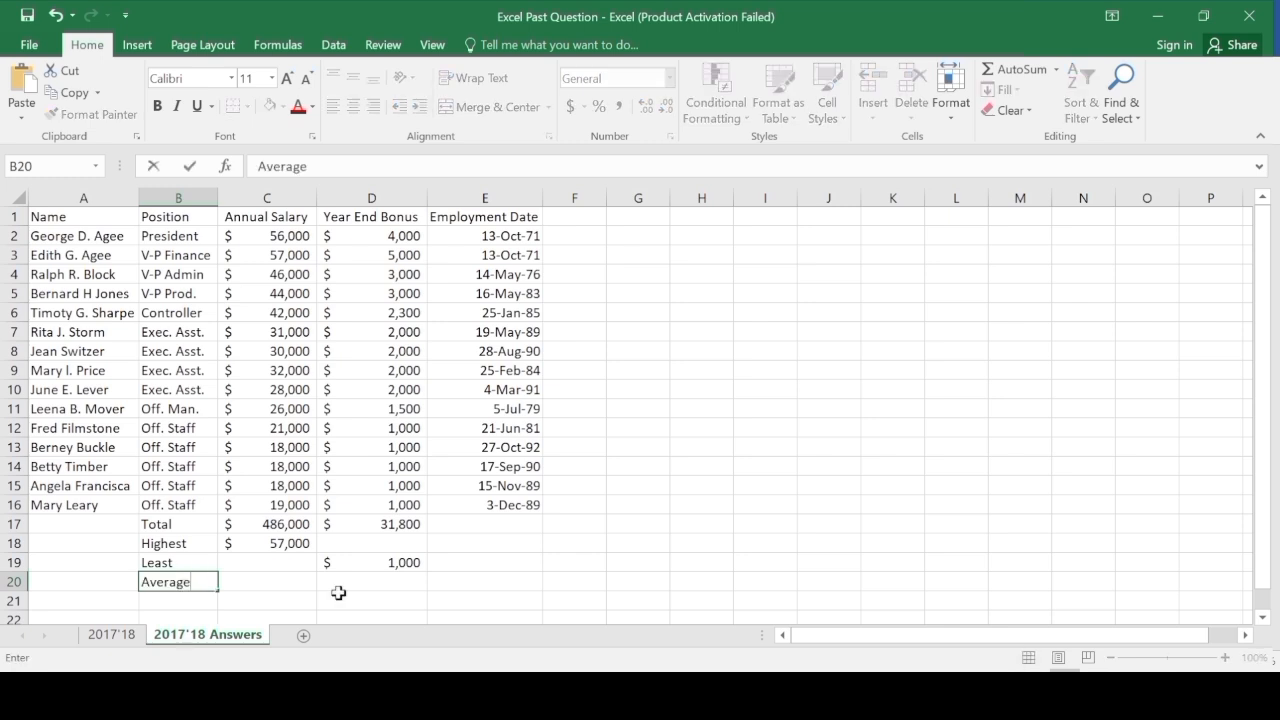
left_click(288, 585)
type("=")
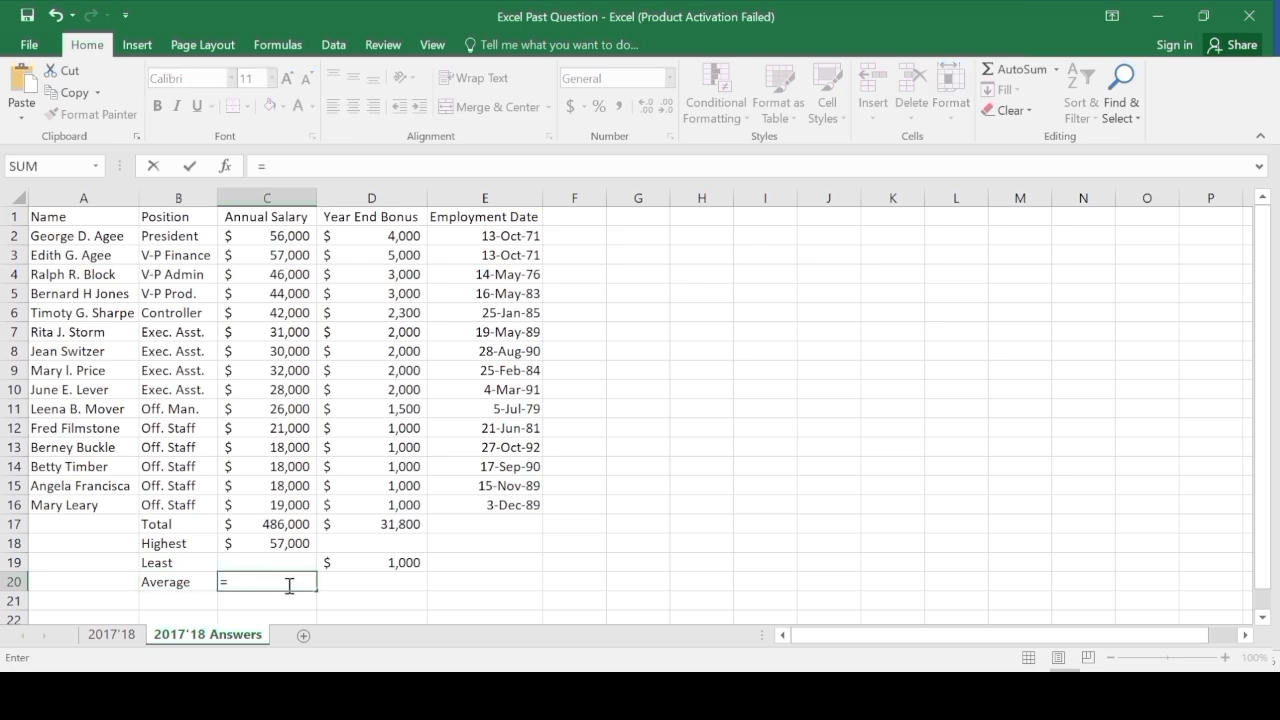
type("Average(")
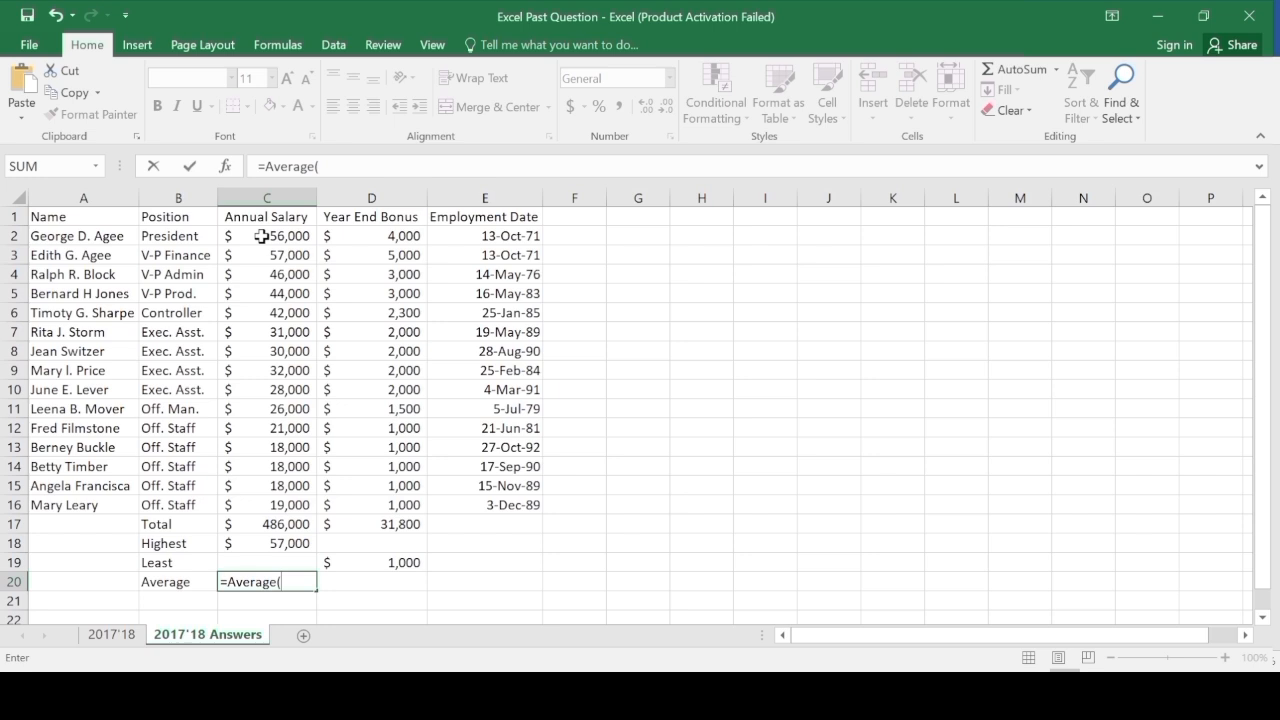
left_click_drag(262, 236, 265, 502)
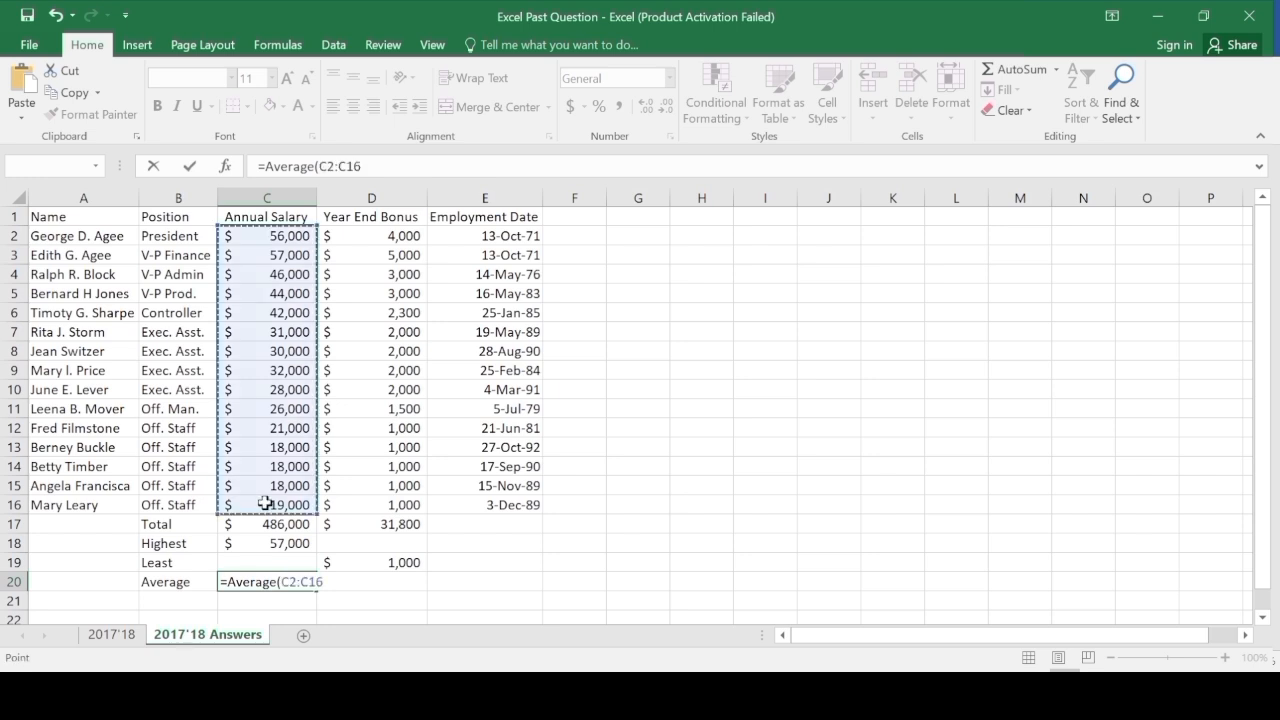
type(")")
key("Return")
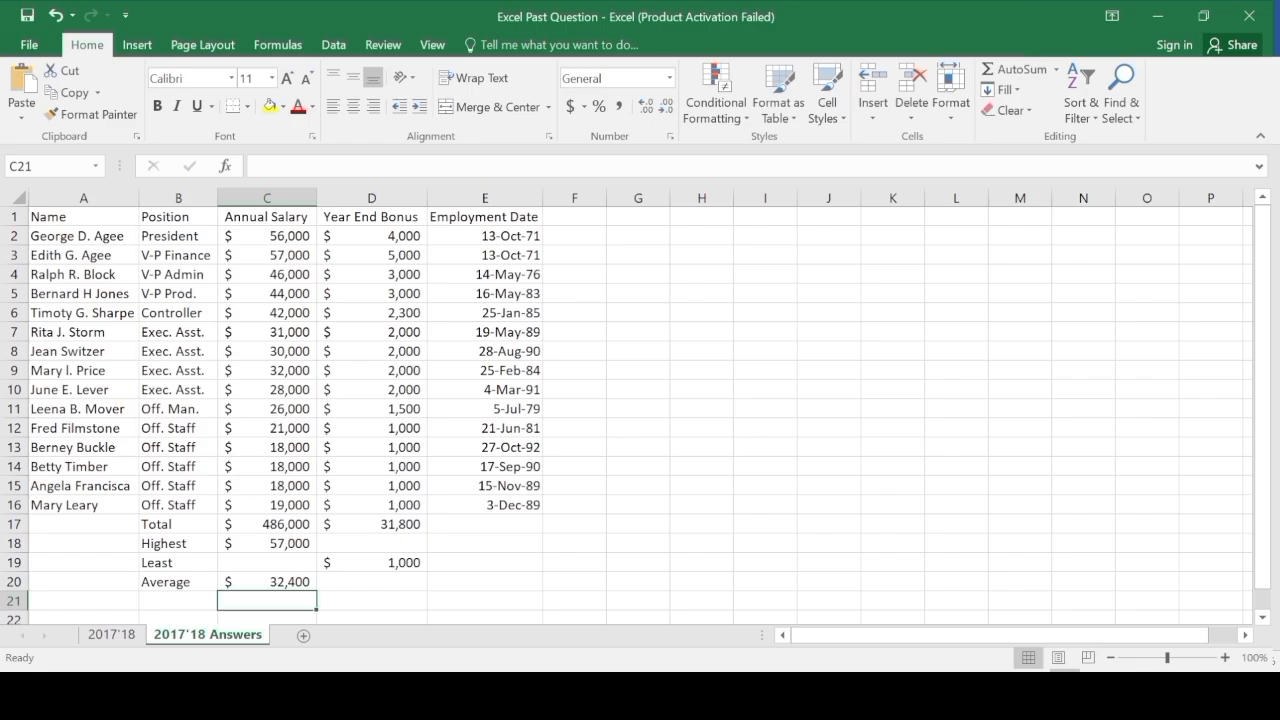
Check the last question in the exam PDF, label B21 "Mean" in Excel, and enter =Average(D2:D16) in D21.
key("alt+Tab")
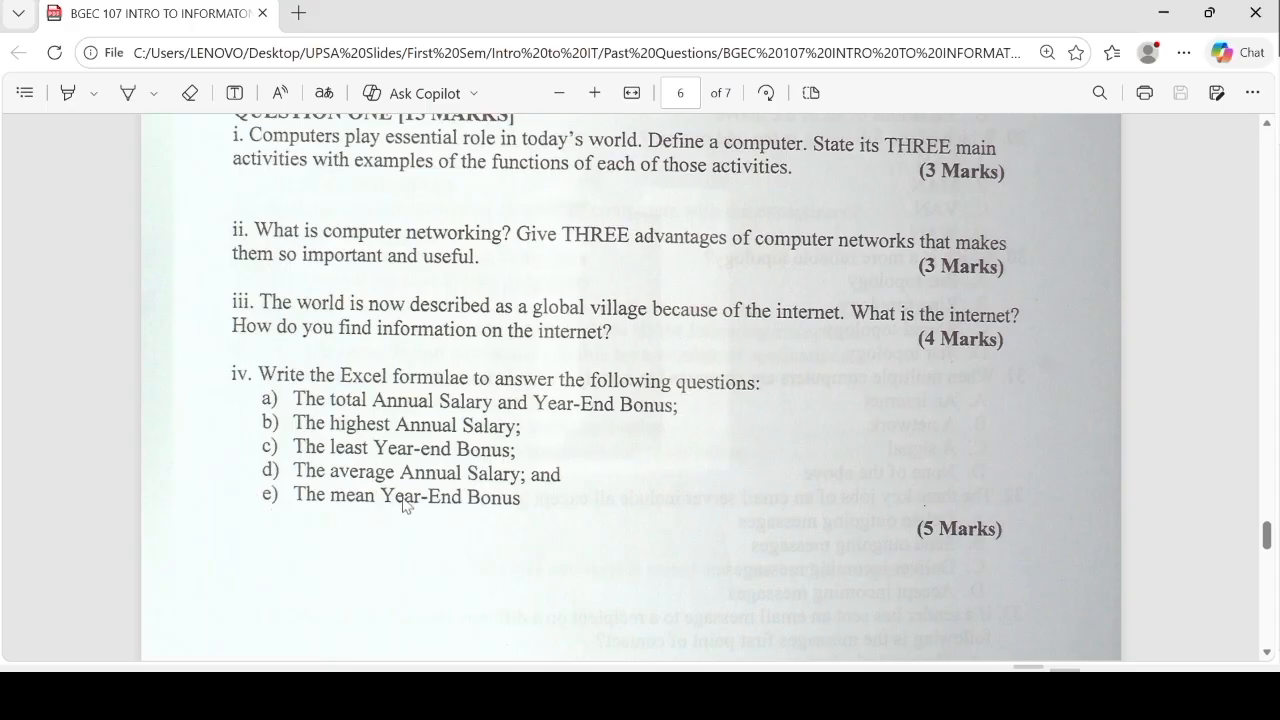
left_click(1163, 10)
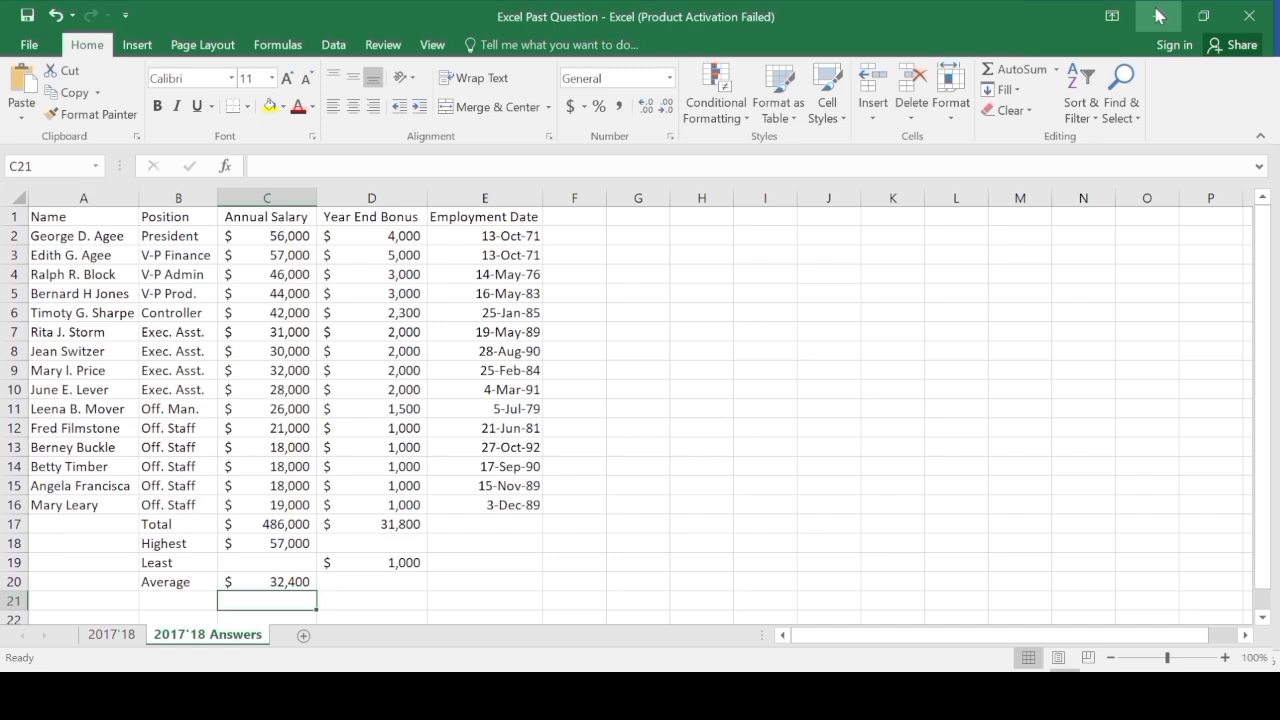
left_click(193, 600)
type("Mean")
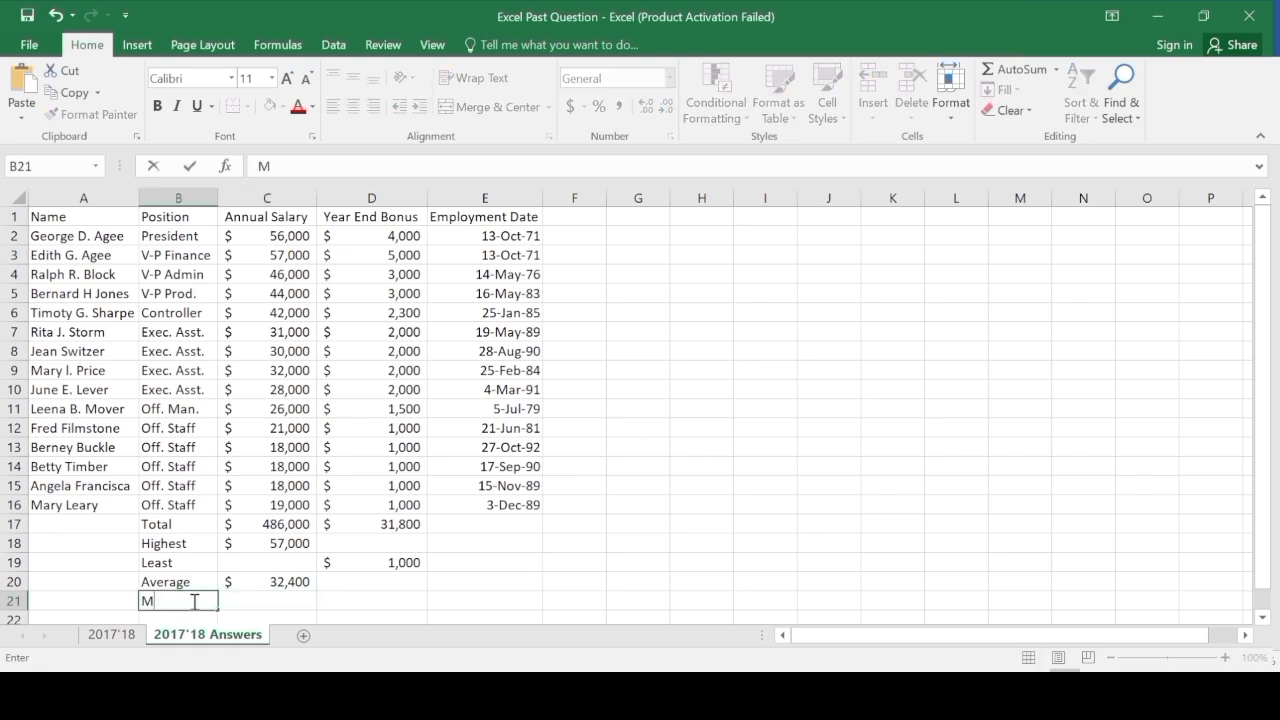
left_click(372, 602)
type("=")
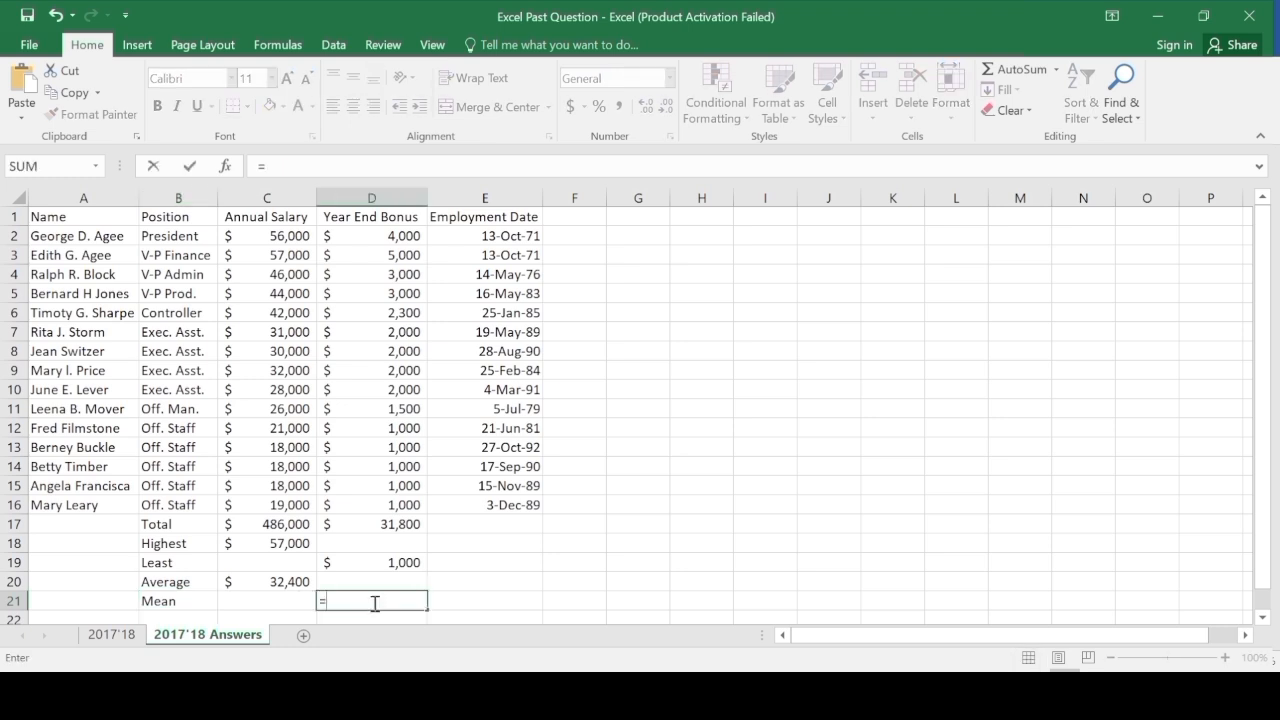
type("Average(")
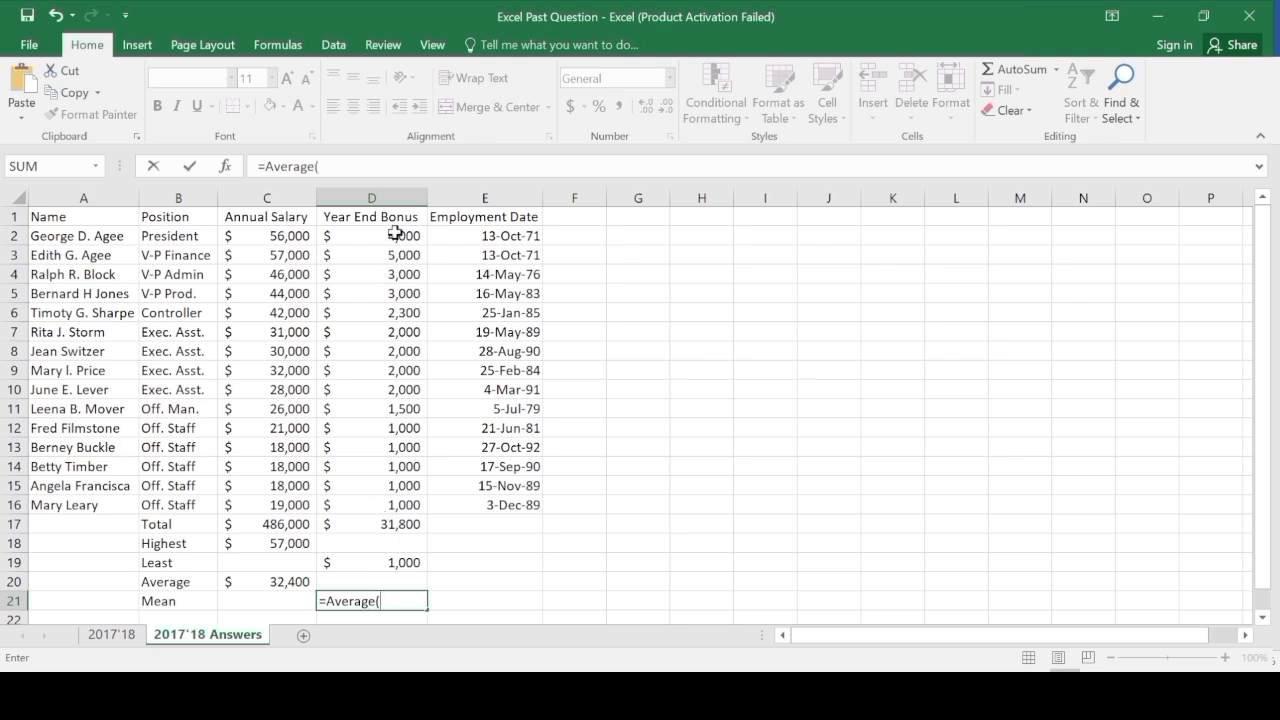
left_click_drag(396, 234, 385, 508)
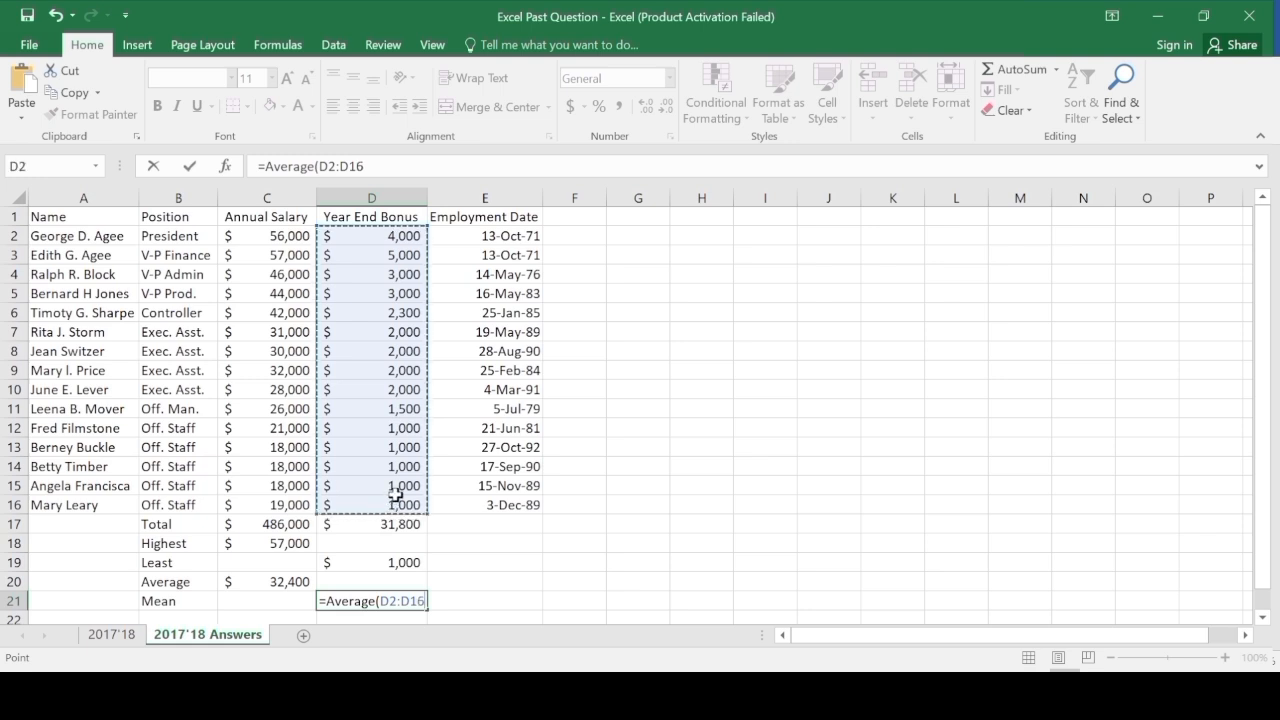
type(")")
key("Return")
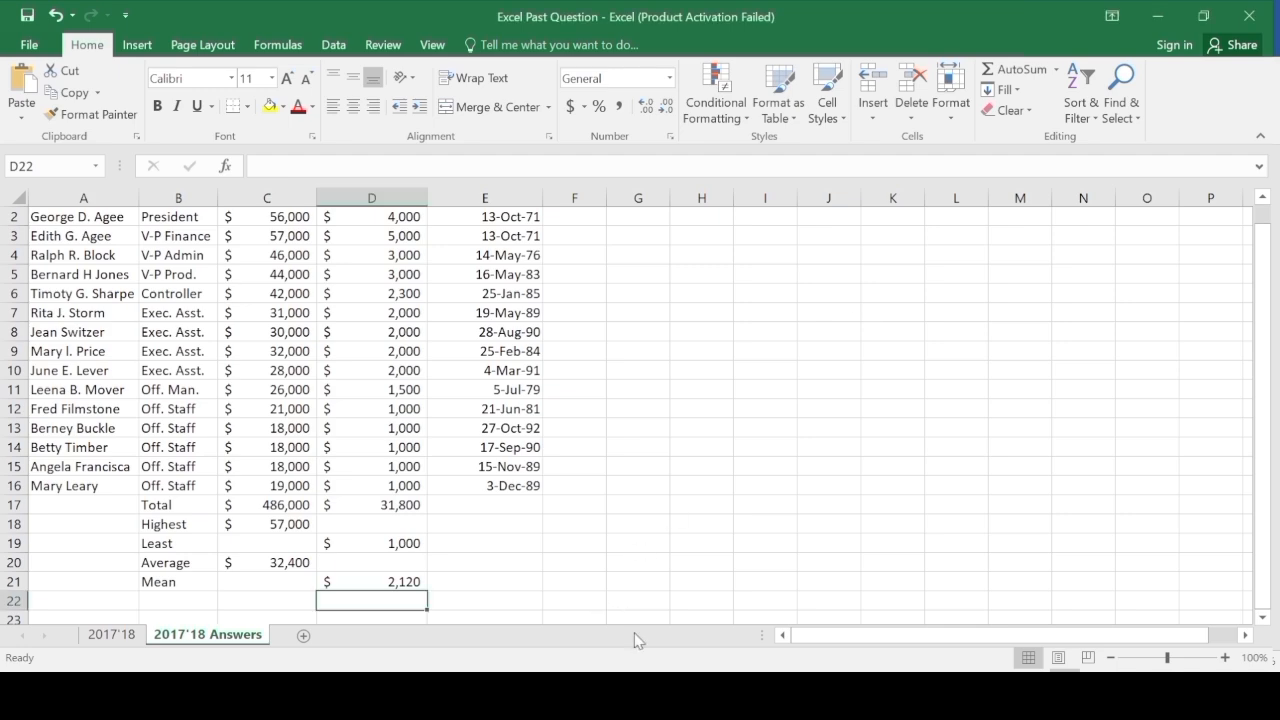
Review question iv in the exam PDF, switch to the Word document, and begin the answer under a) with "Total Annual Salary =SUM(".
key("alt+Tab")
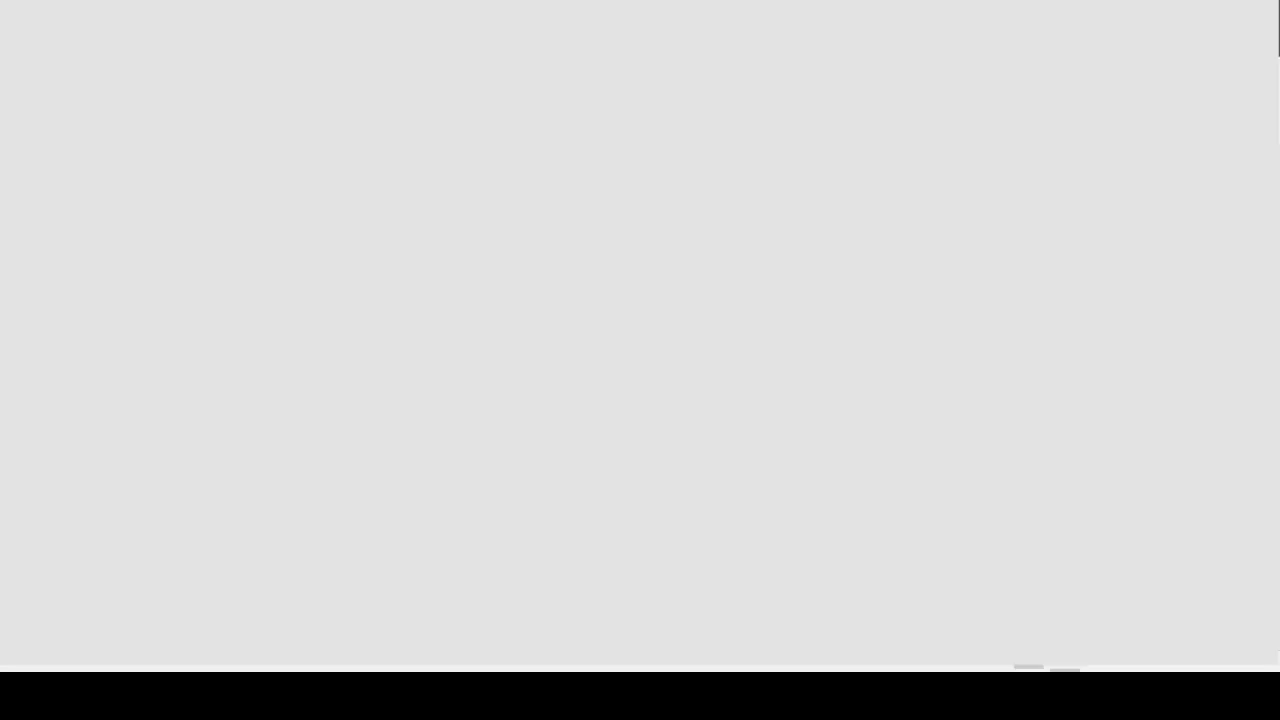
scroll(493, 486, "down", 1)
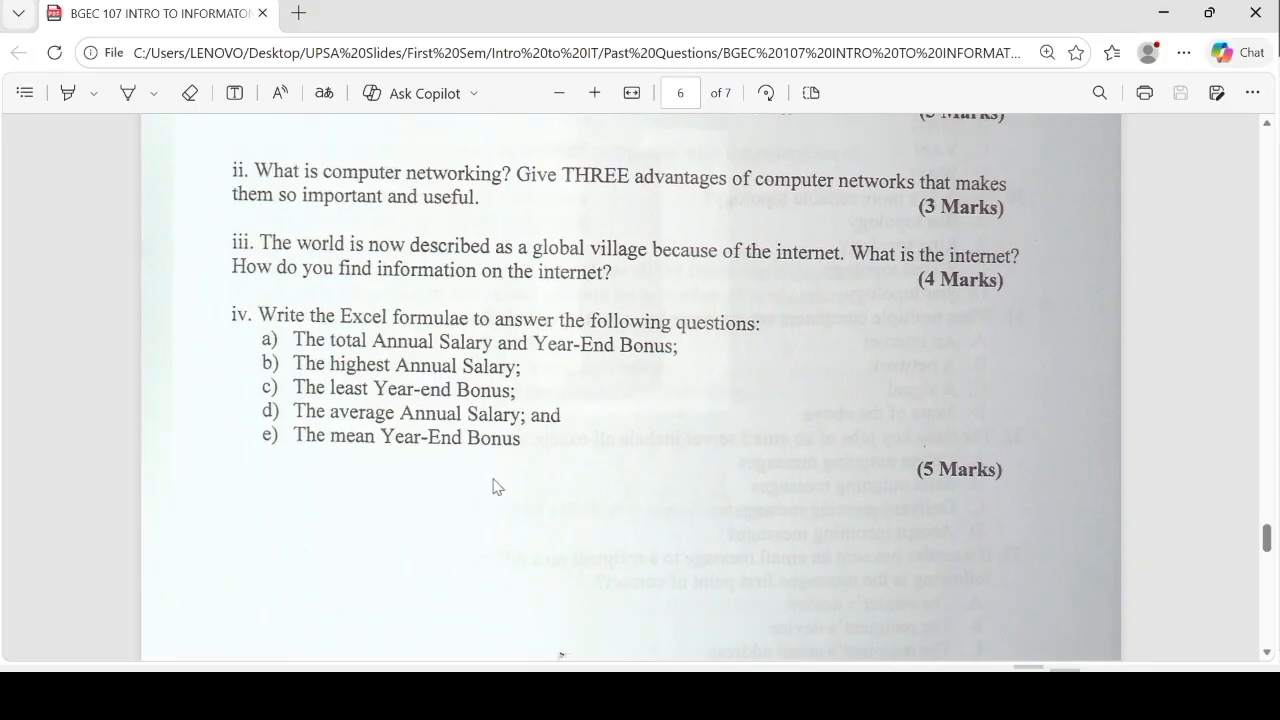
scroll(260, 352, "up", 1)
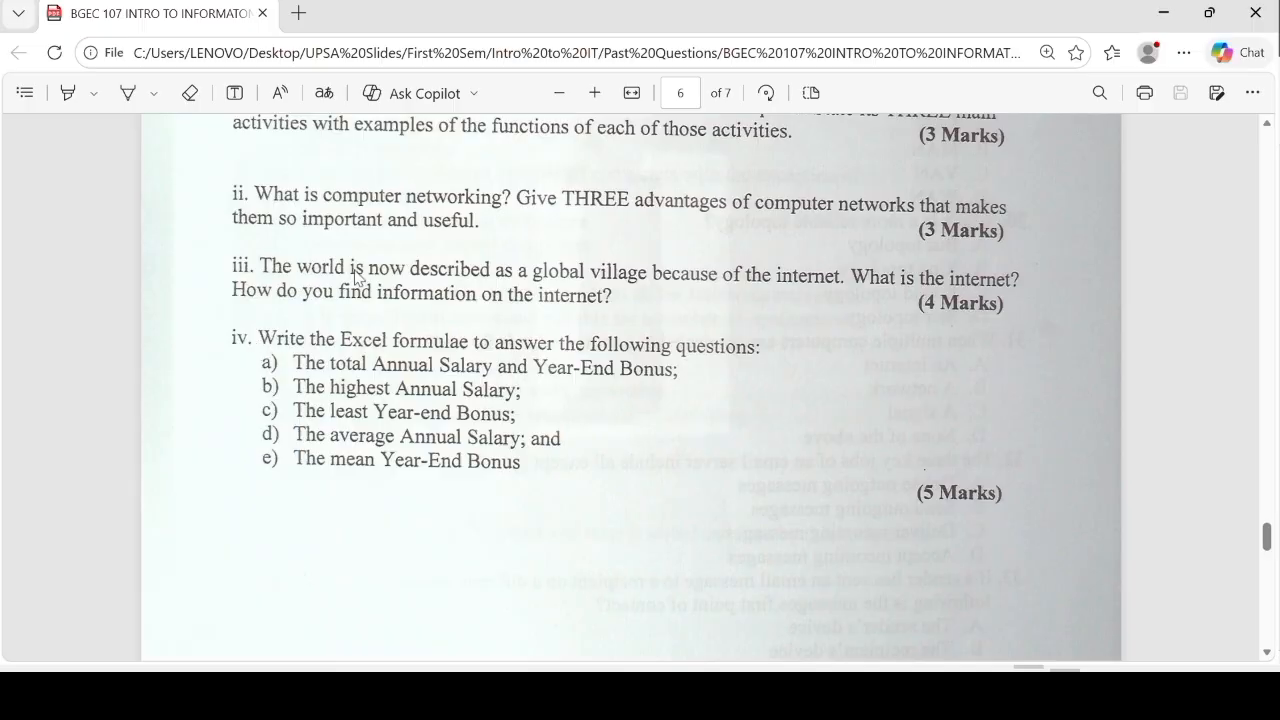
key("alt+Tab")
key("BackSpace")
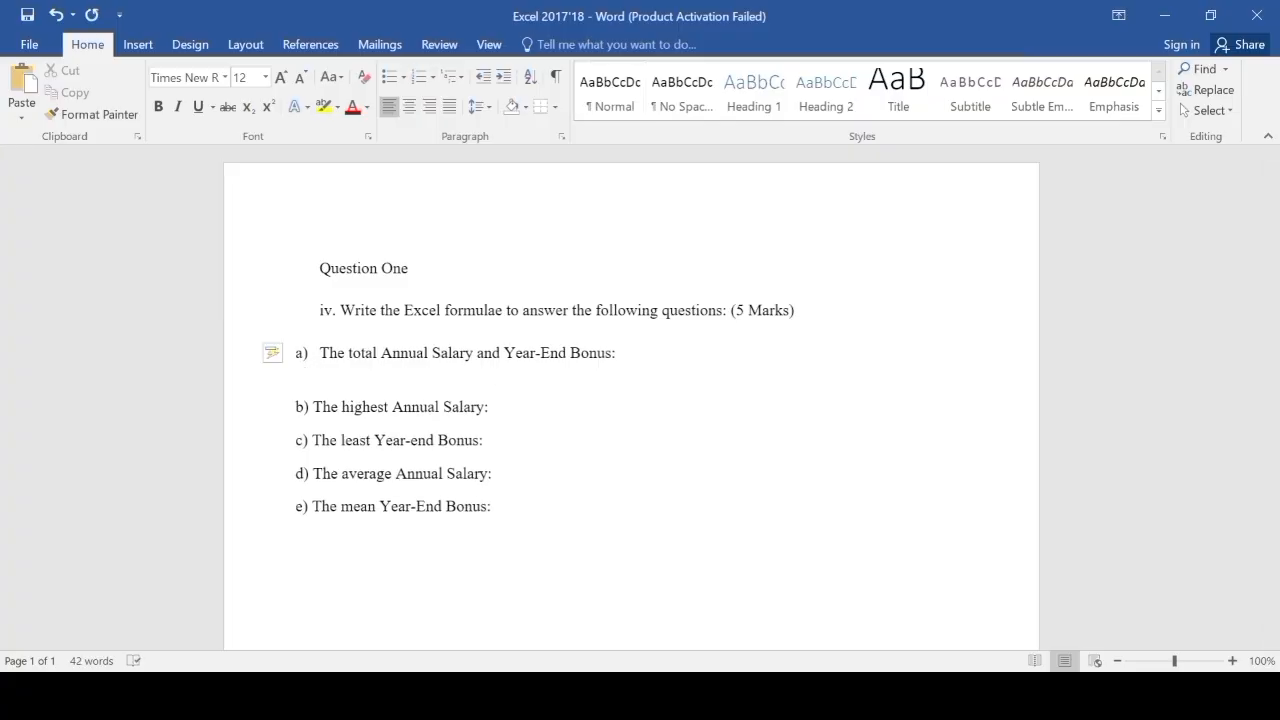
type("t")
key("BackSpace")
type("Total Annual Sal")
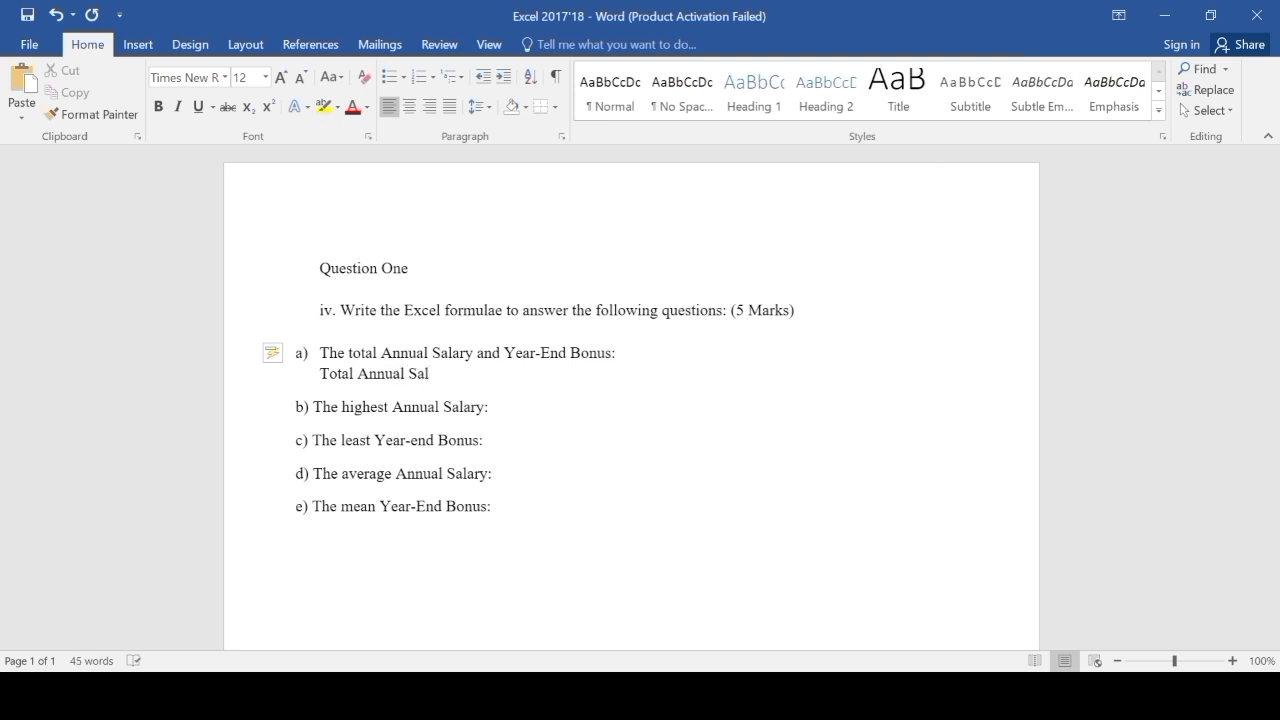
type("ary =SUM(")
Check the annual salary range in Excel, complete the Word formula with C2:C16), and start a new line below it.
left_click(850, 695)
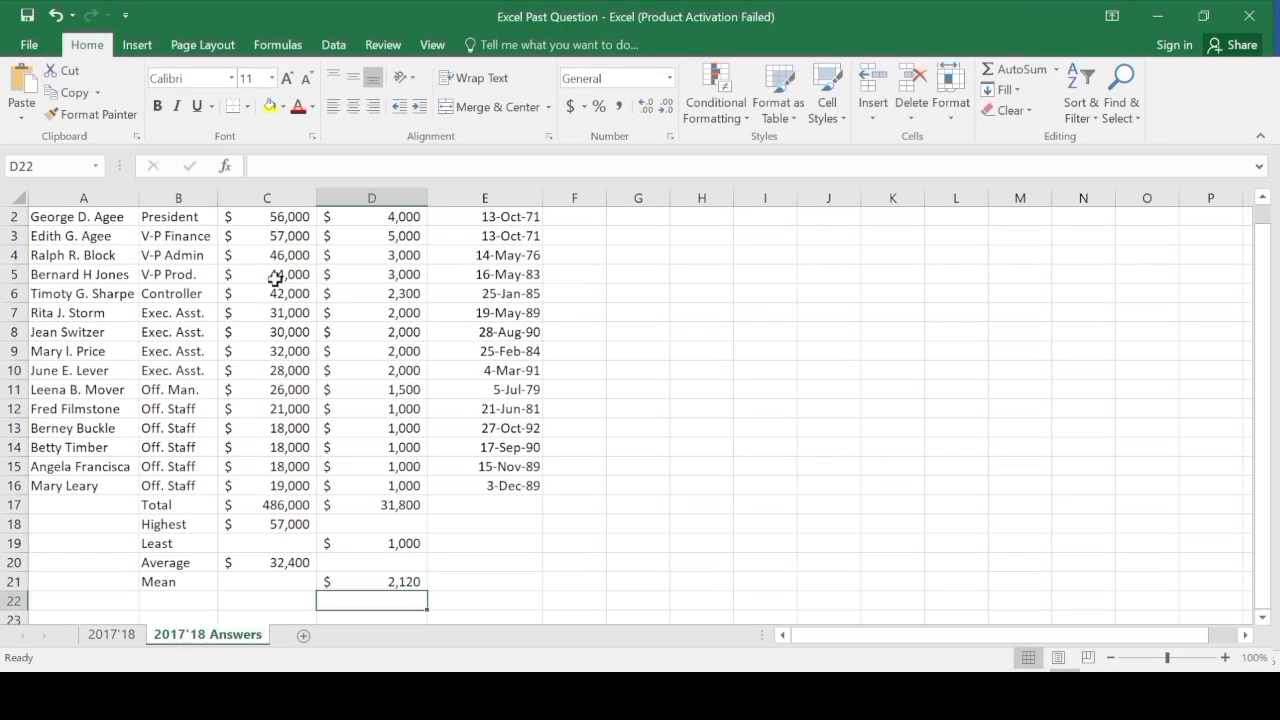
scroll(276, 279, "up", 1)
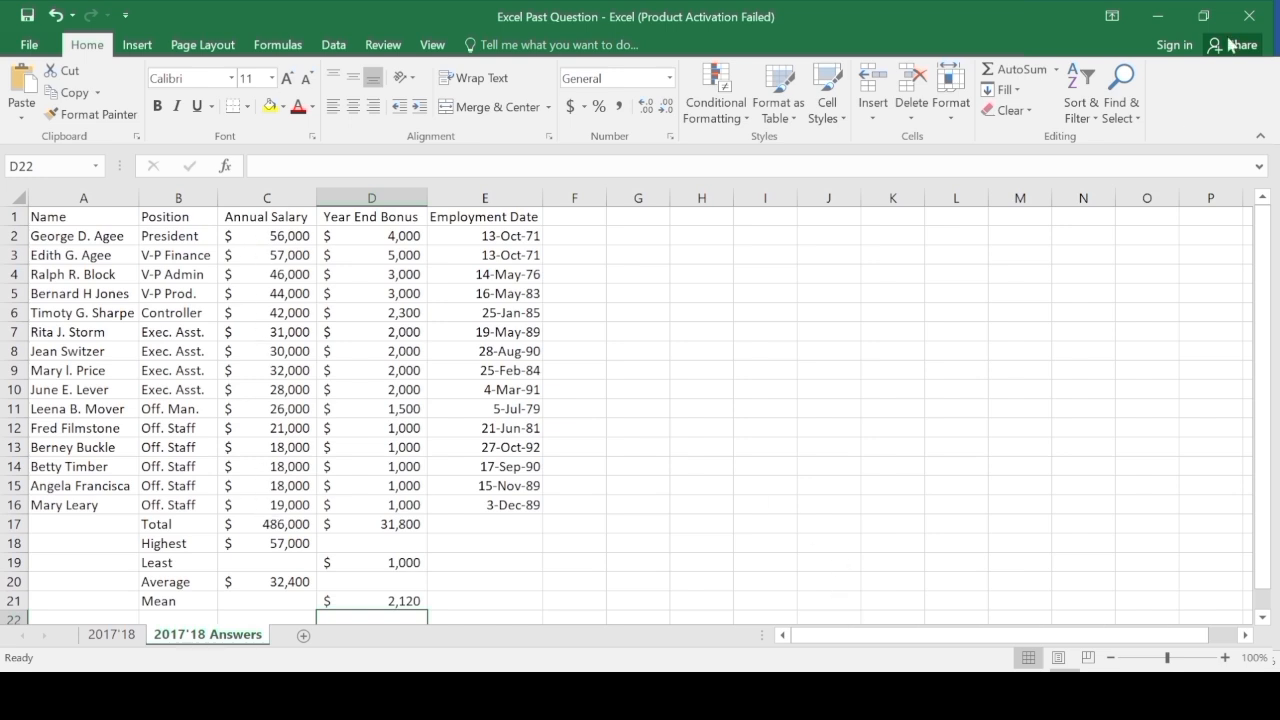
left_click(1160, 14)
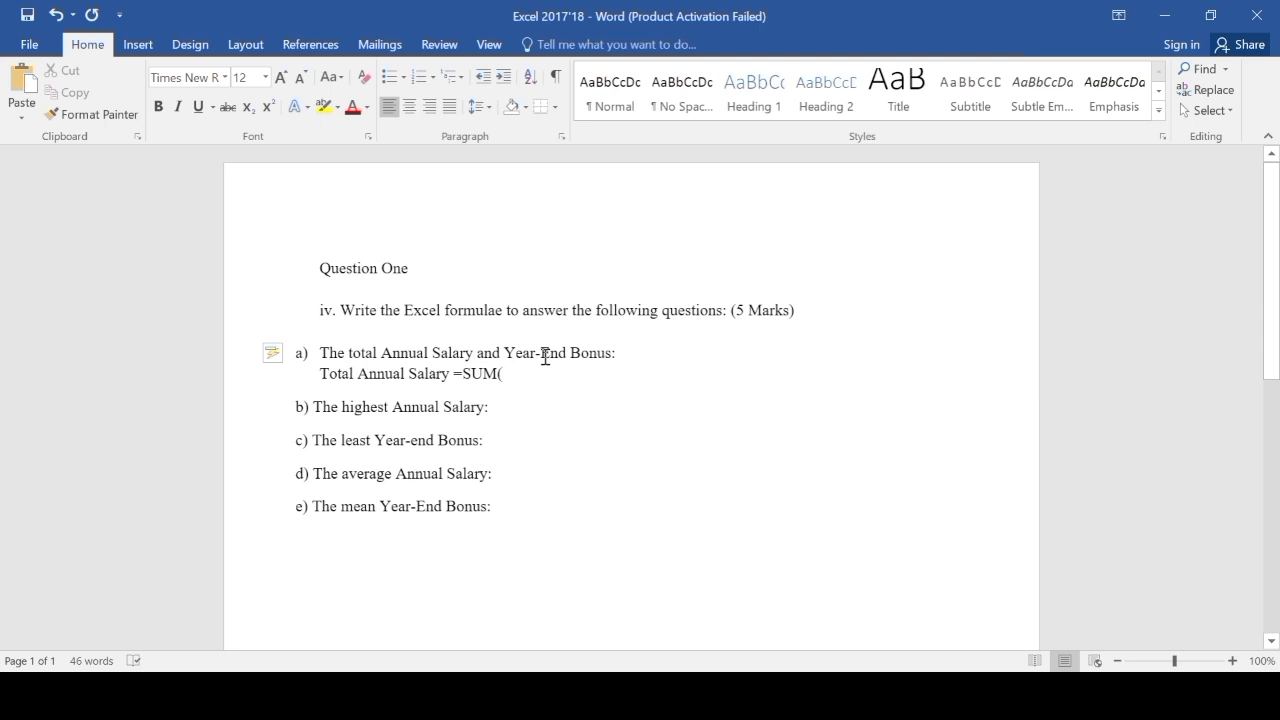
type("C2")
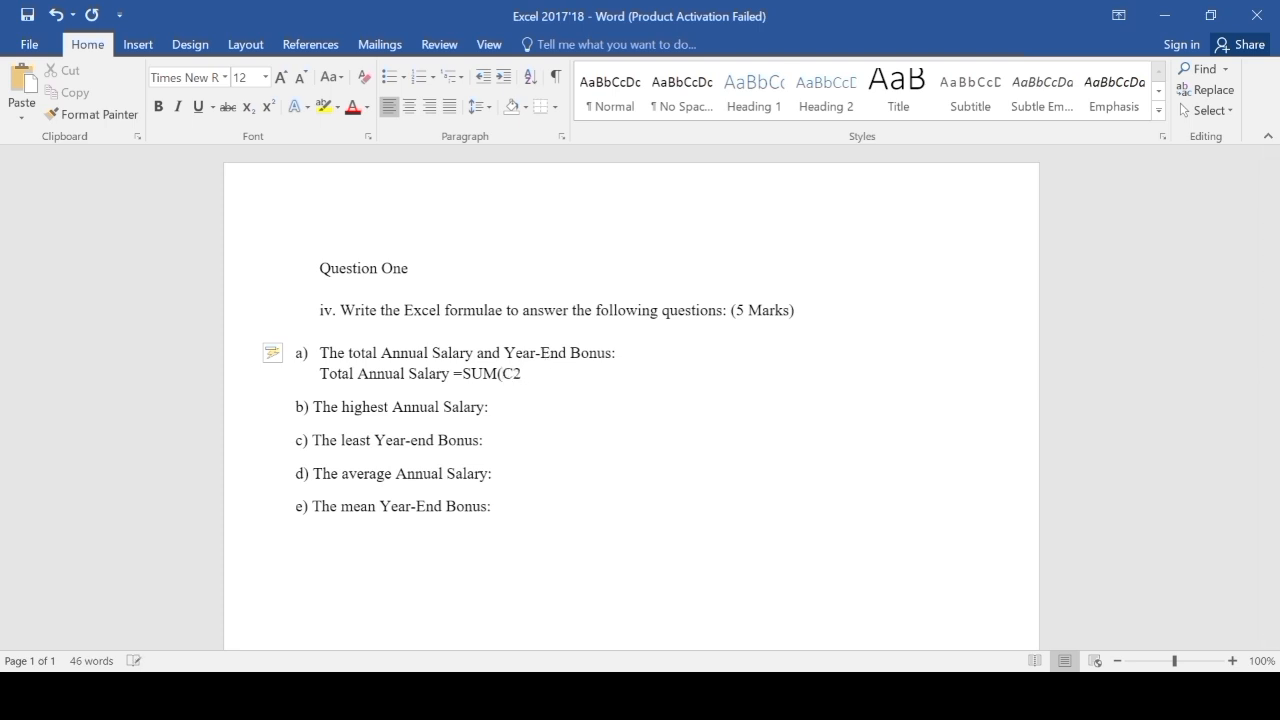
type(":C16)")
key("Return")
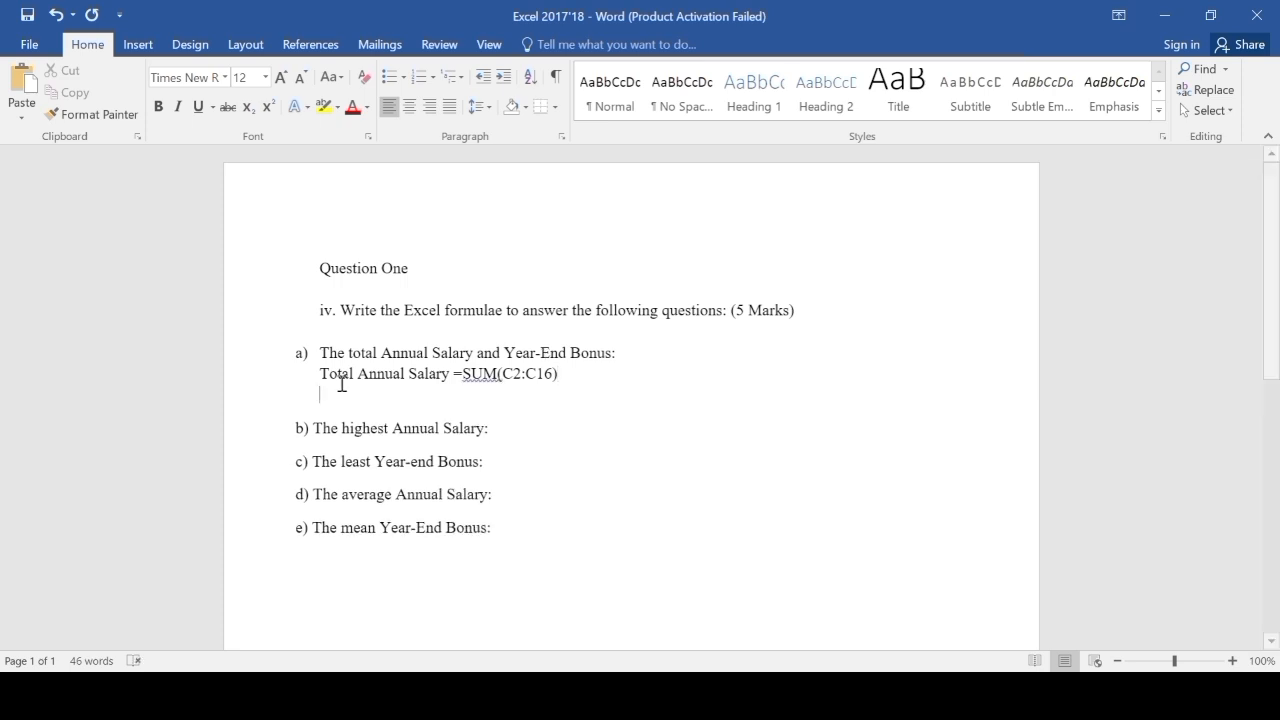
Write "Total Year End Bonus =SUM(D2:D16)" as the second line of answer a), checking the bonus range in Excel.
type("To")
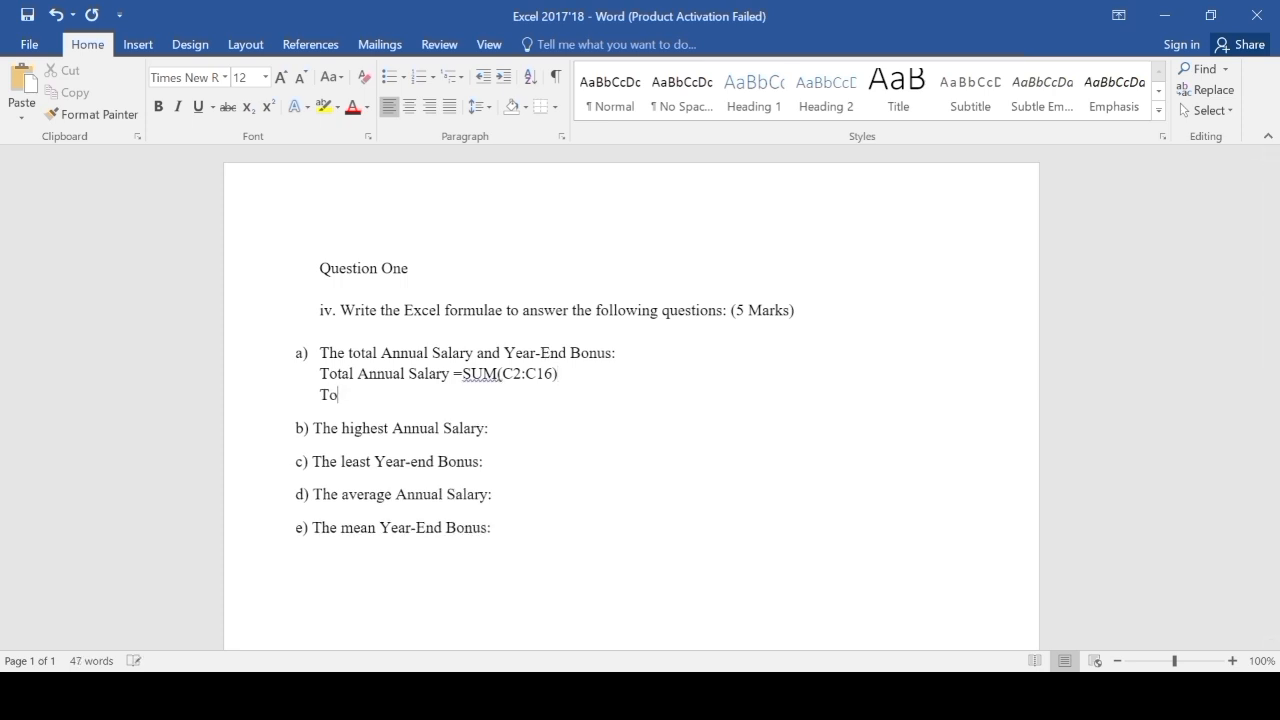
type("tal Year End Bonu")
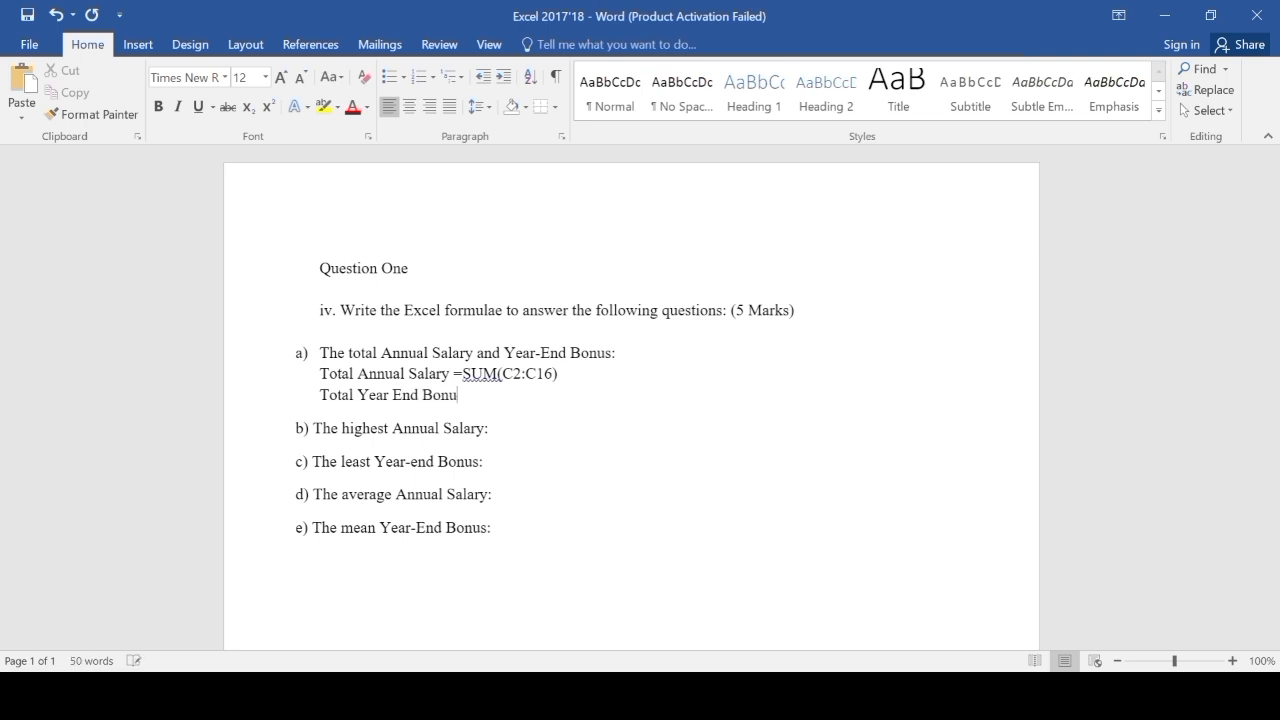
type("s =Su")
key("BackSpace")
key("BackSpace")
type("SUM(")
key("alt+Tab")
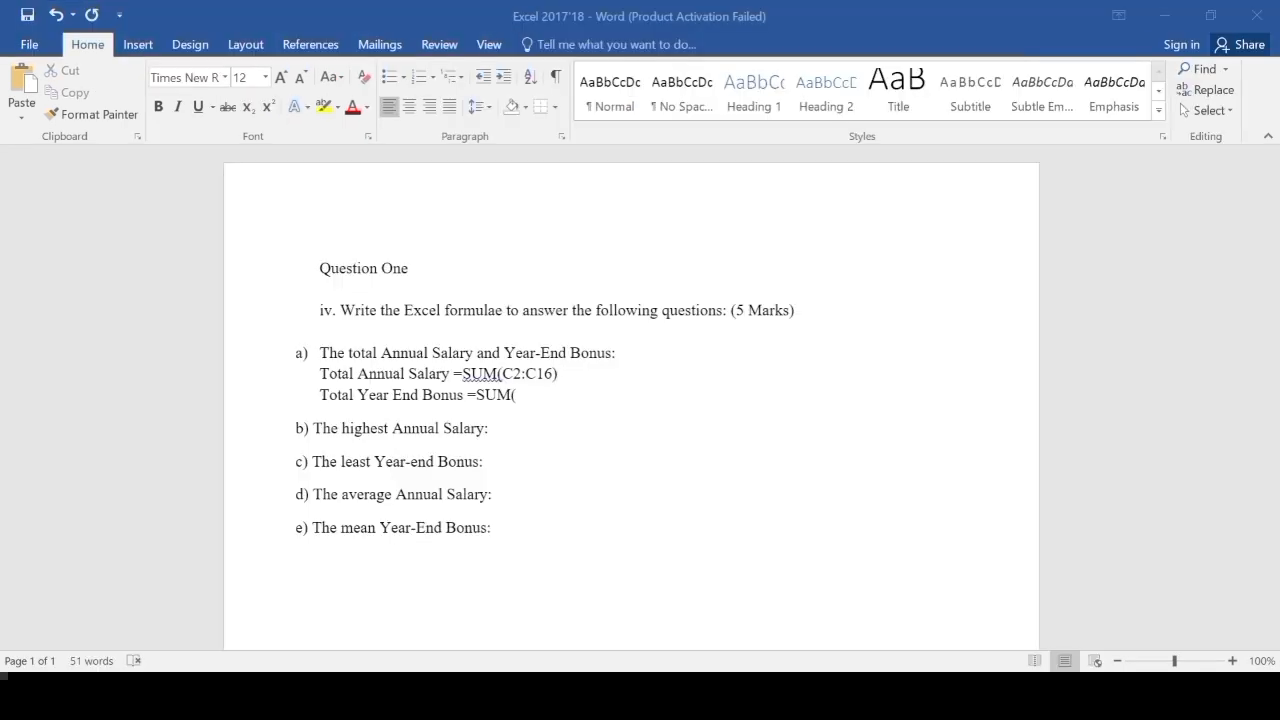
left_click(1157, 16)
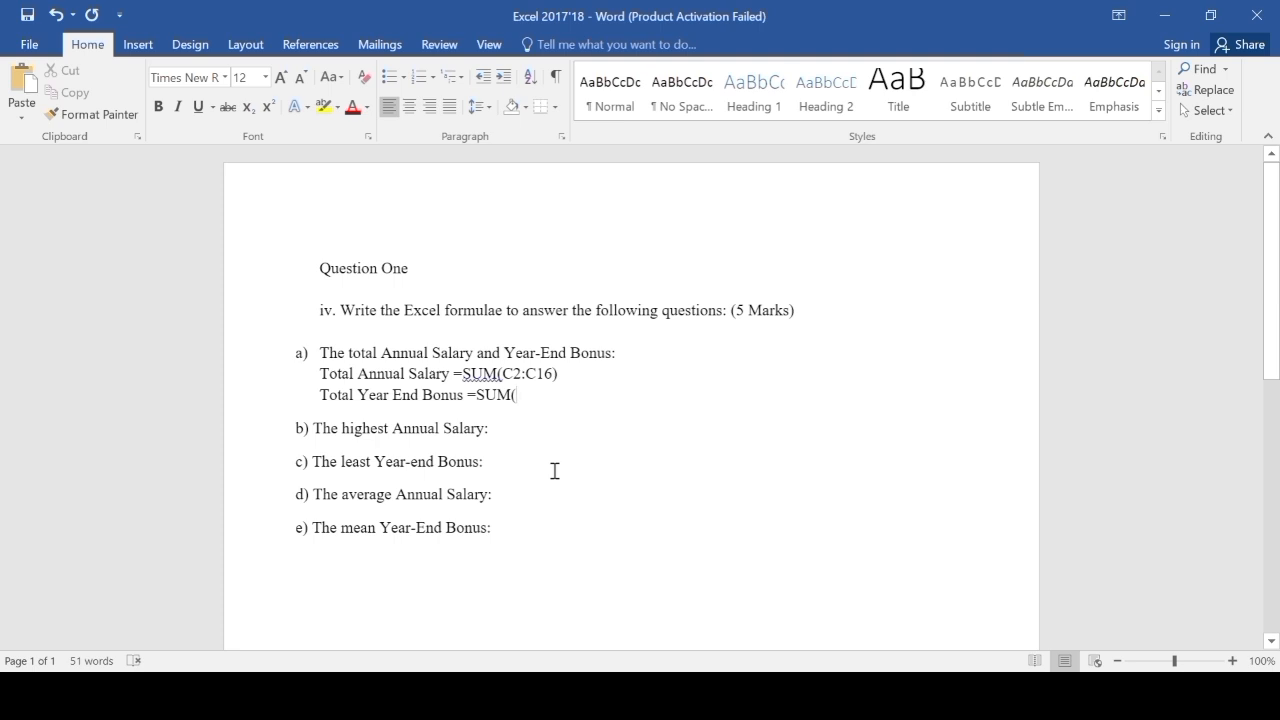
type("D2:")
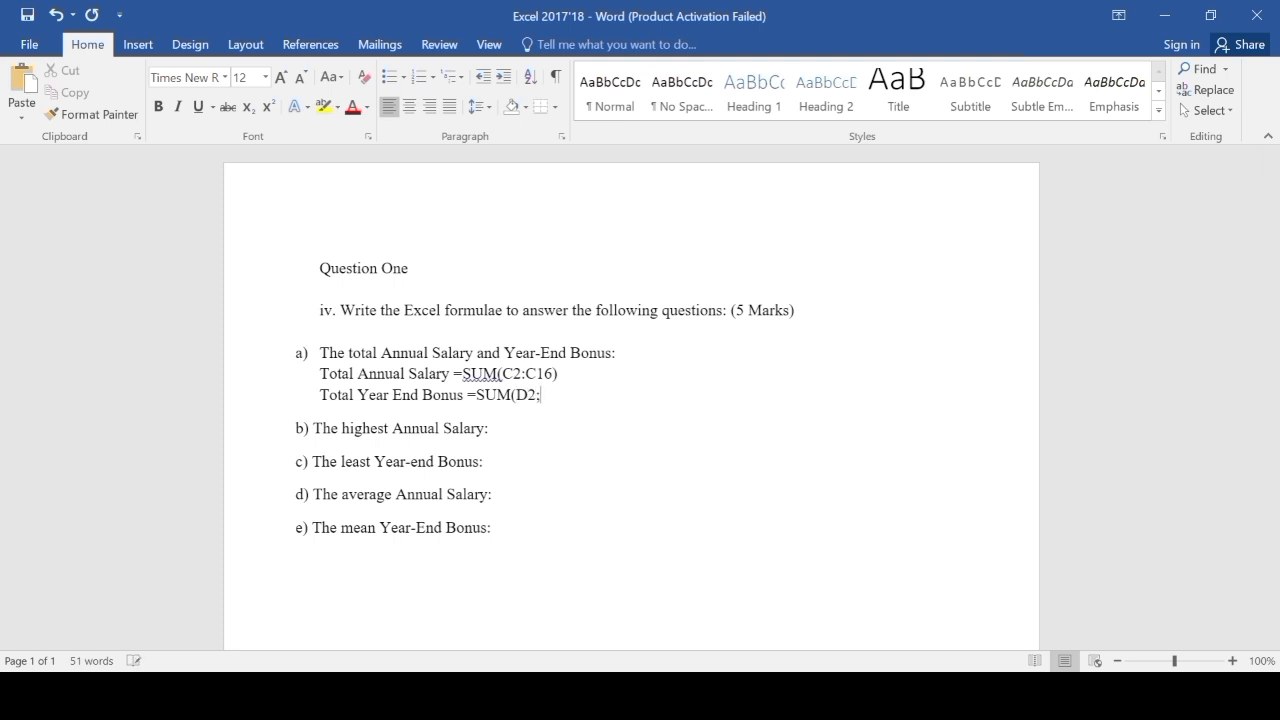
key("BackSpace")
type(":D16)")
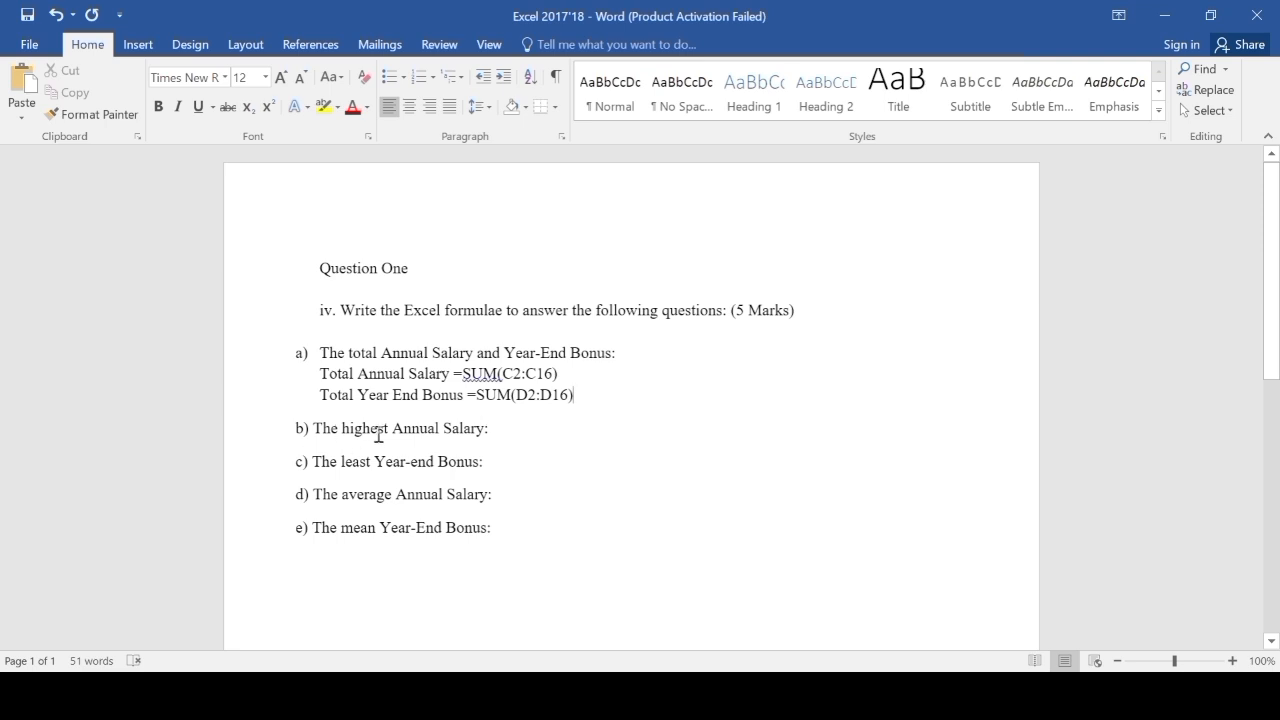
Write =MAX (C2:C16) on an unnumbered line under b) The highest Annual Salary, checking the salary range in Excel.
left_click(493, 426)
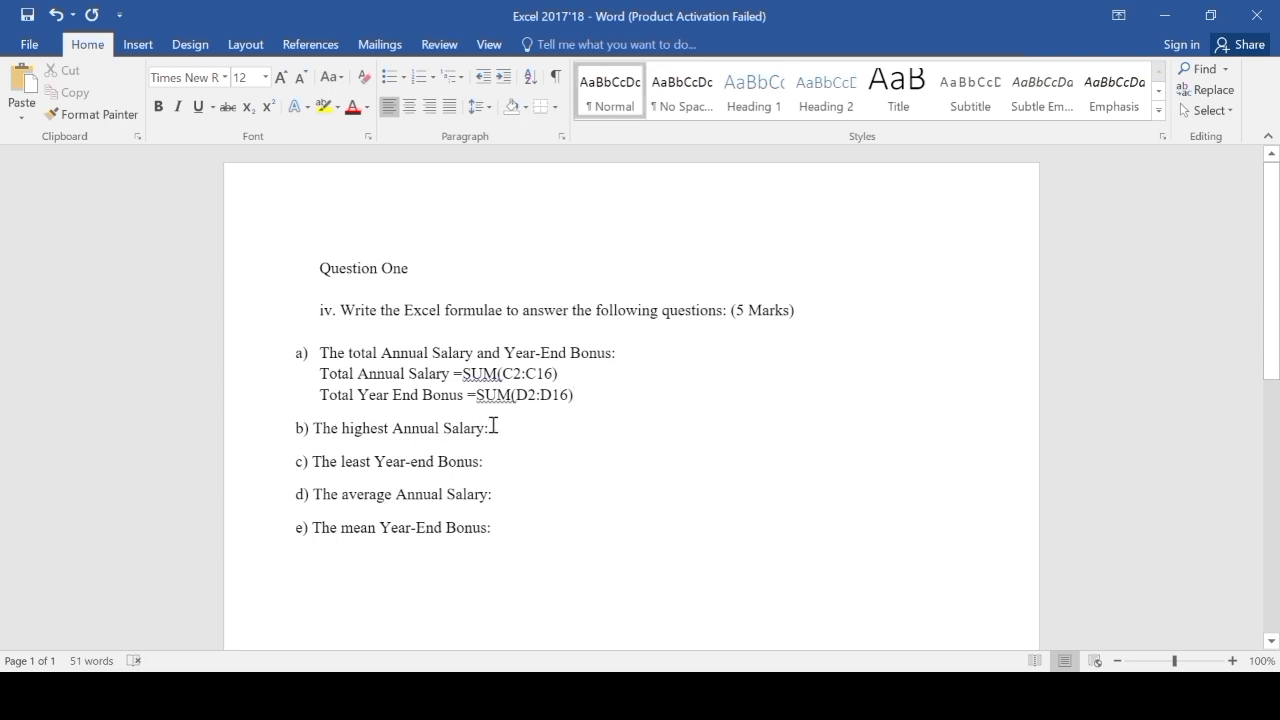
key("Return")
key("BackSpace")
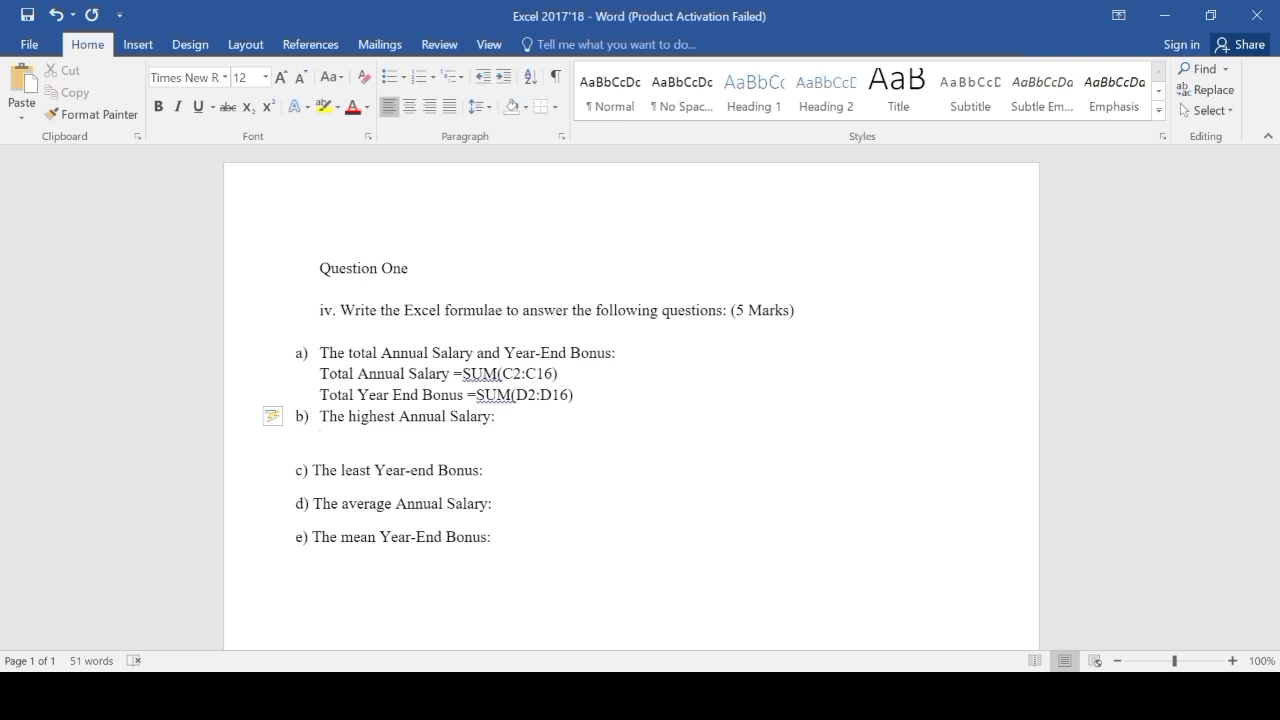
type("=MAX(")
left_click(300, 696)
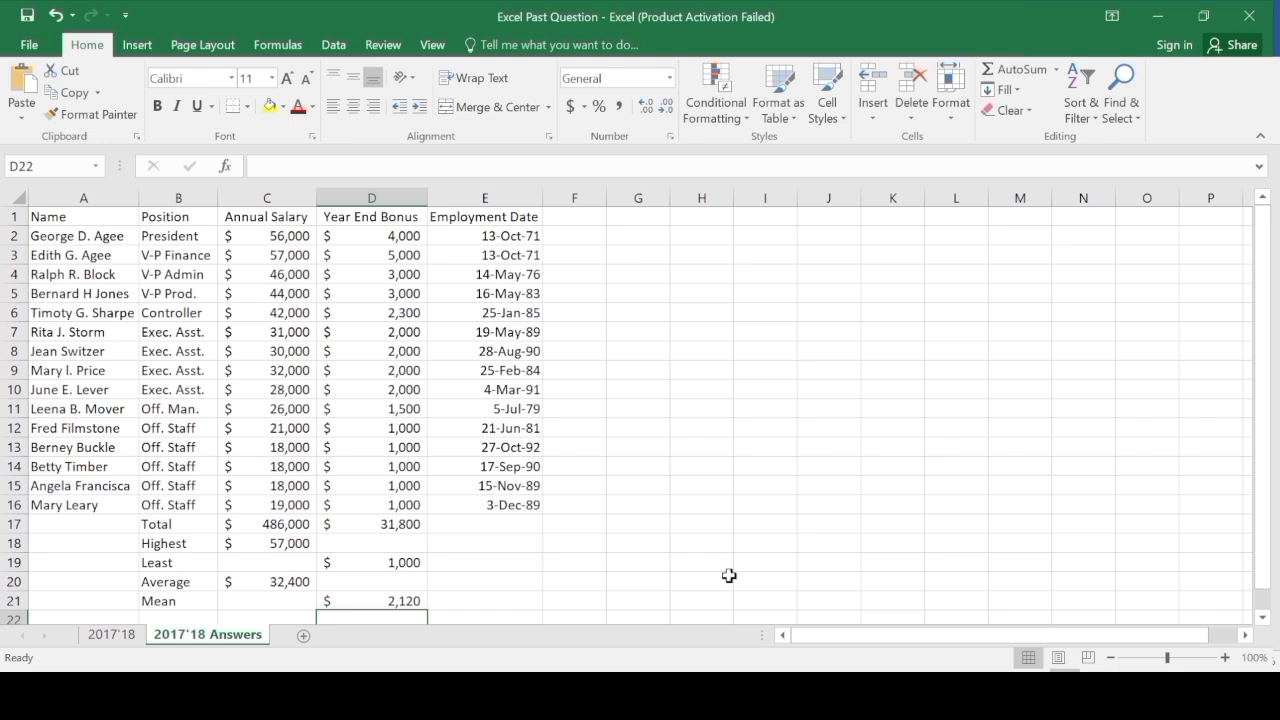
left_click(1158, 14)
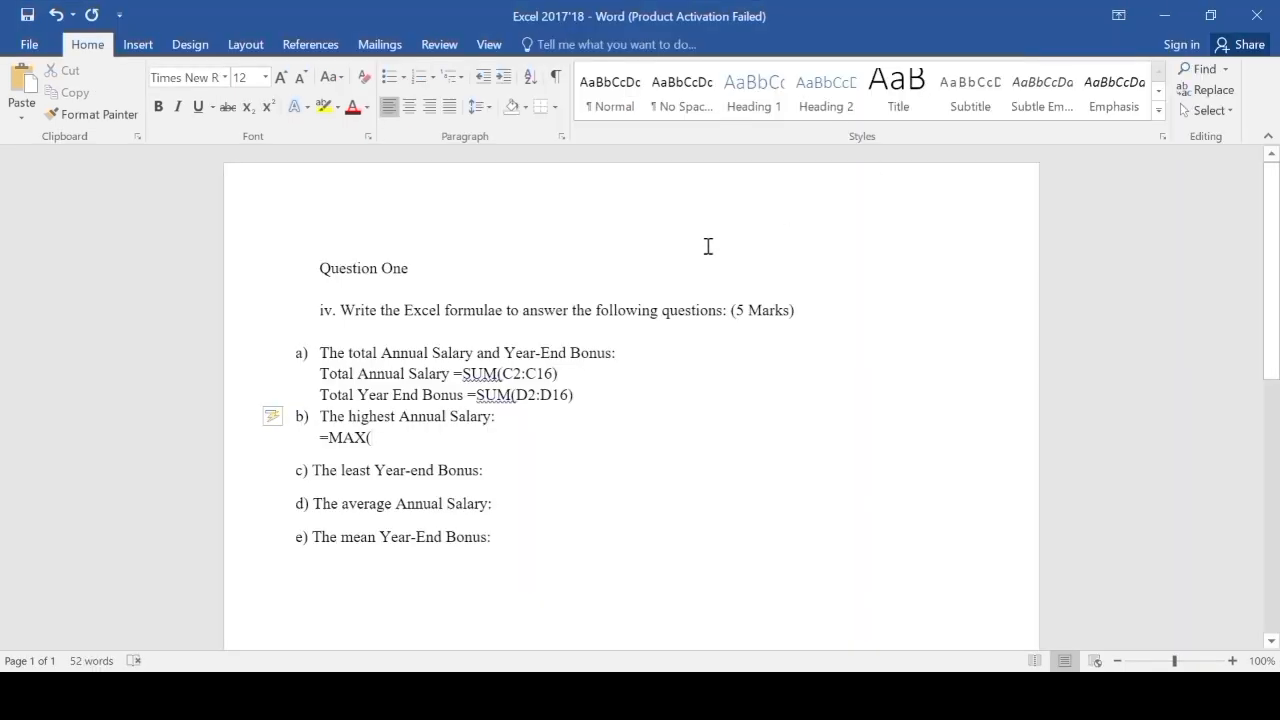
type("C2:")
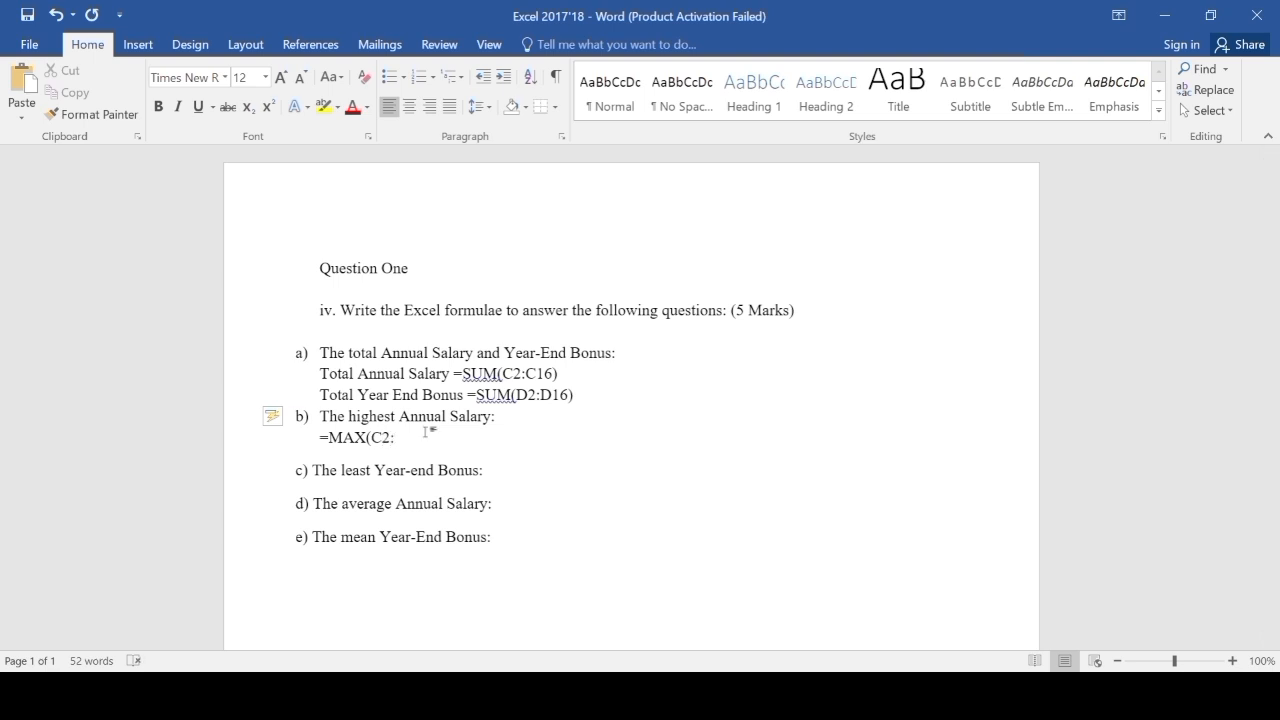
type("C16)")
Write =MIN (D2:D160 on an unnumbered line under c) The least Year-end Bonus, checking the bonus range in Excel.
left_click(494, 464)
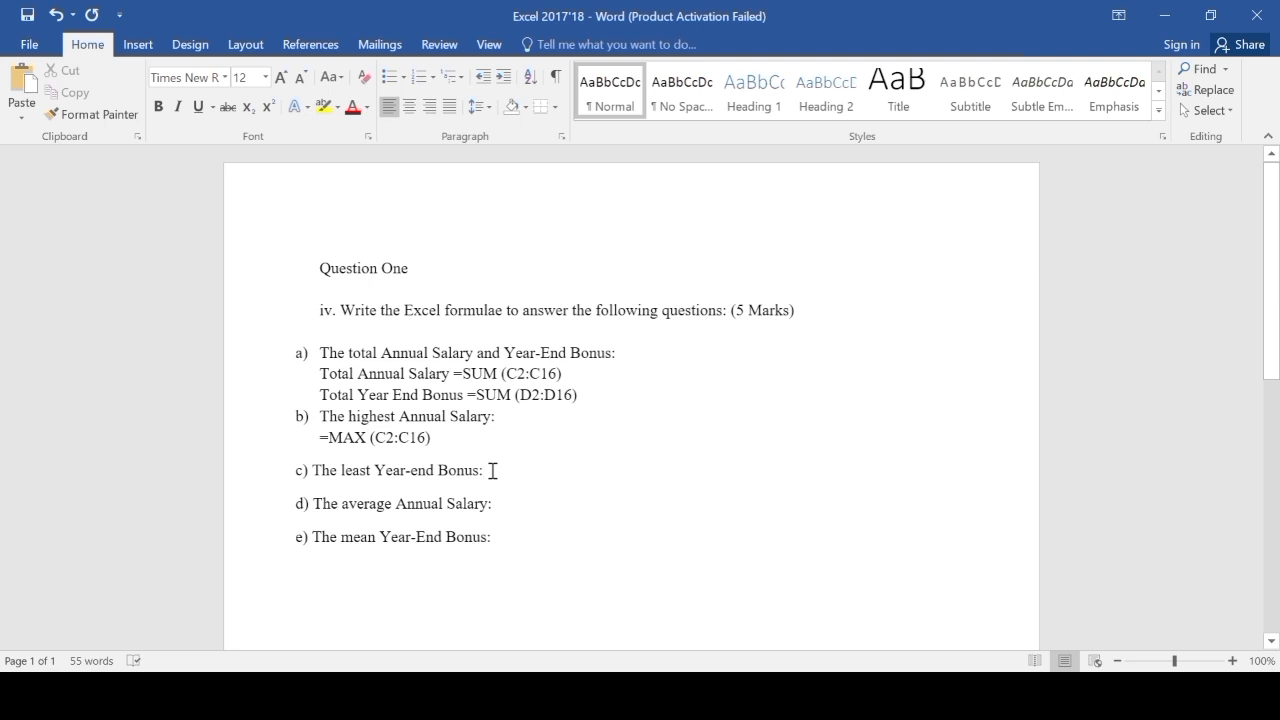
key("Return")
key("BackSpace")
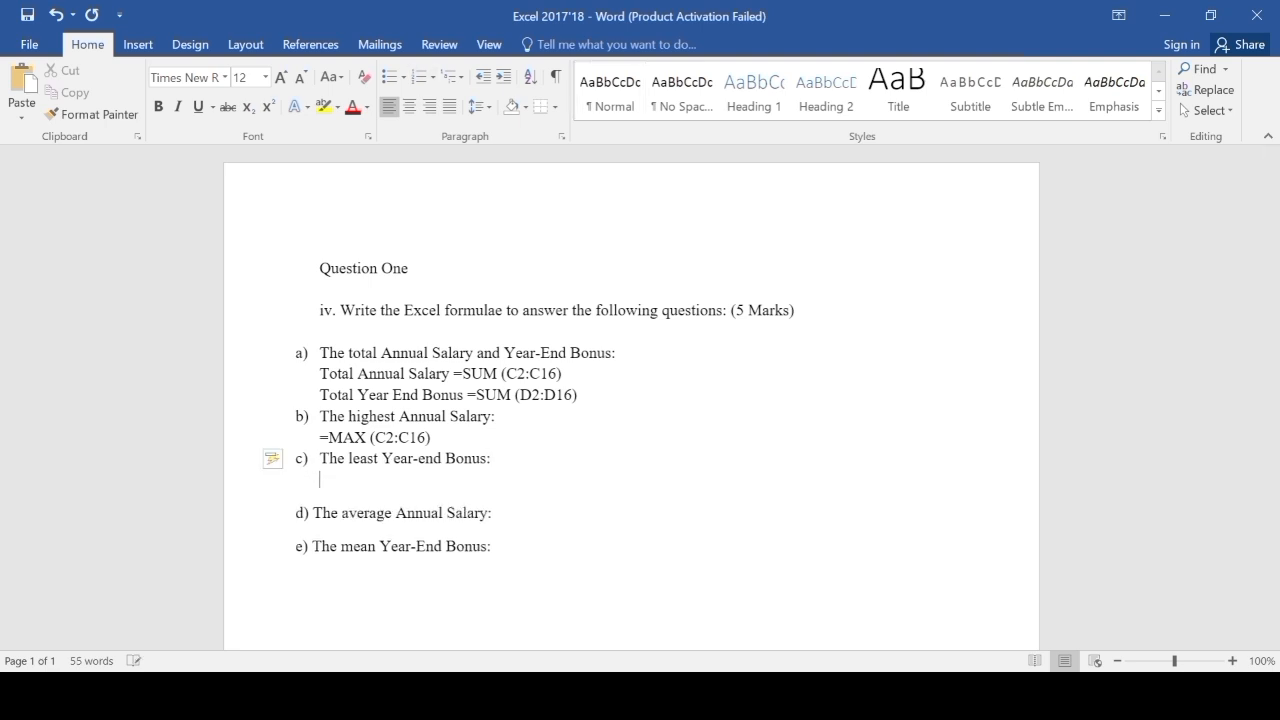
type("=MIN(")
key("alt+Tab")
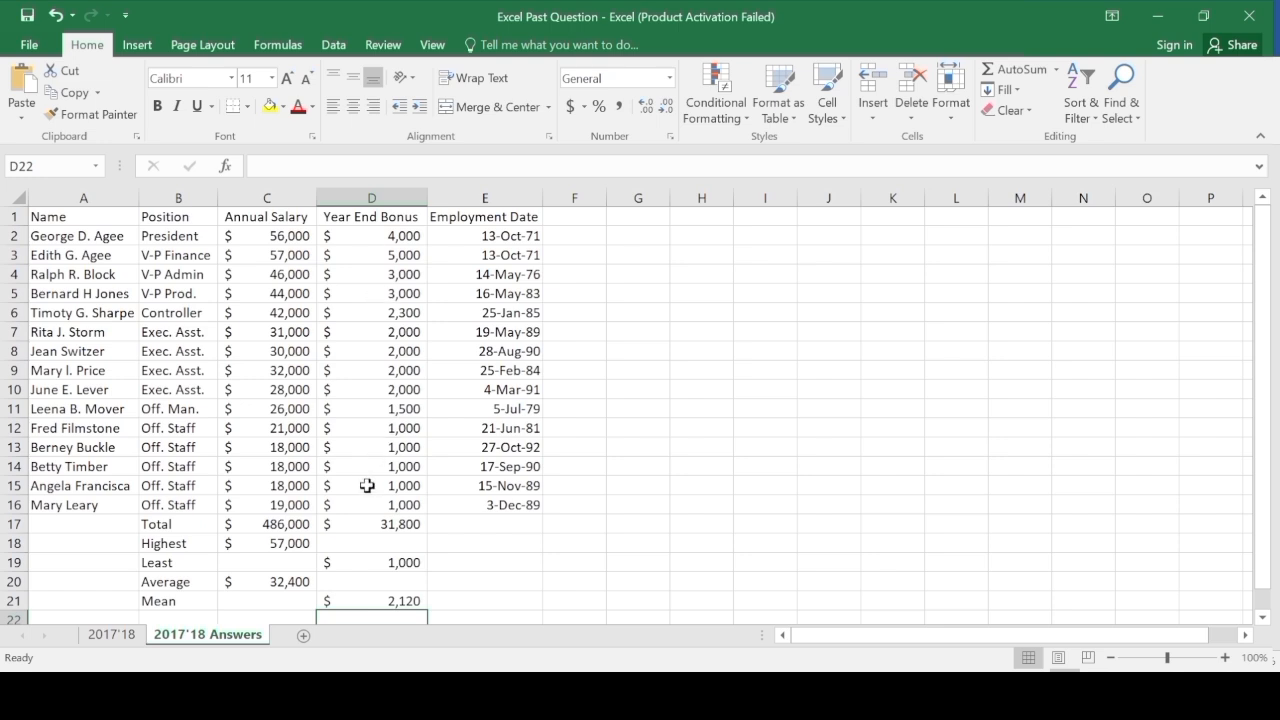
left_click(1158, 16)
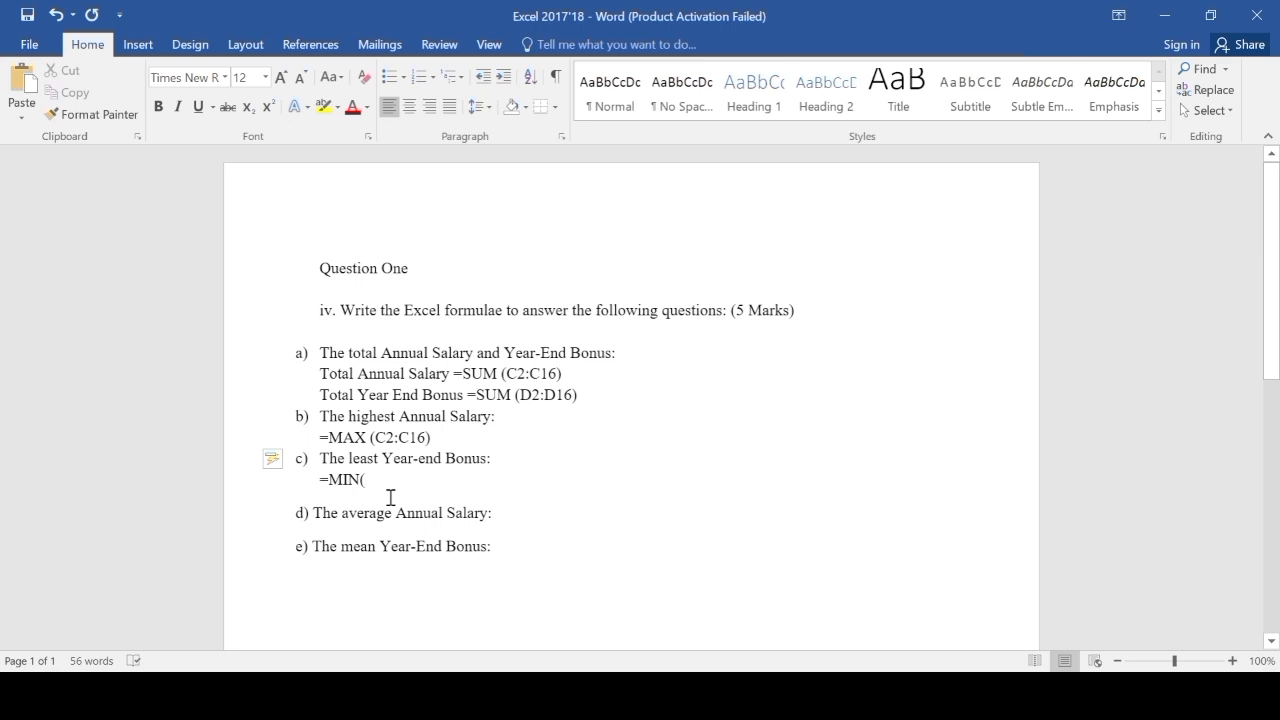
type("D2")
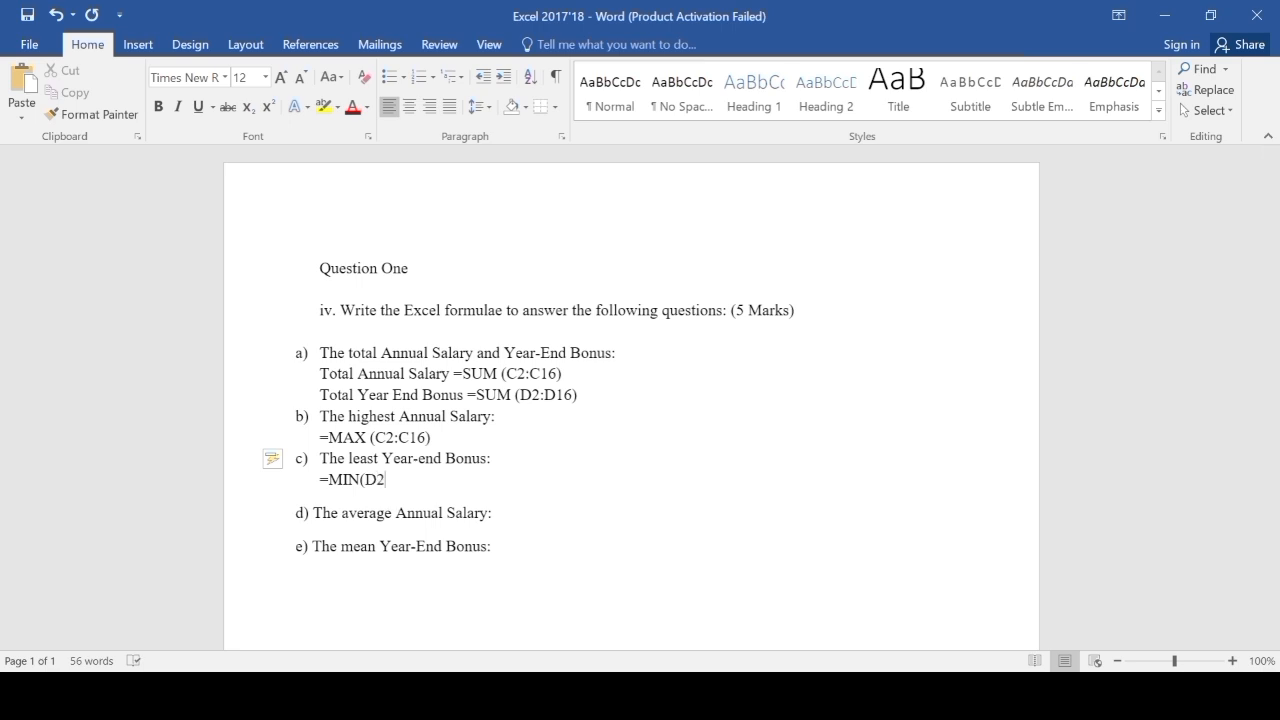
type(":D160")
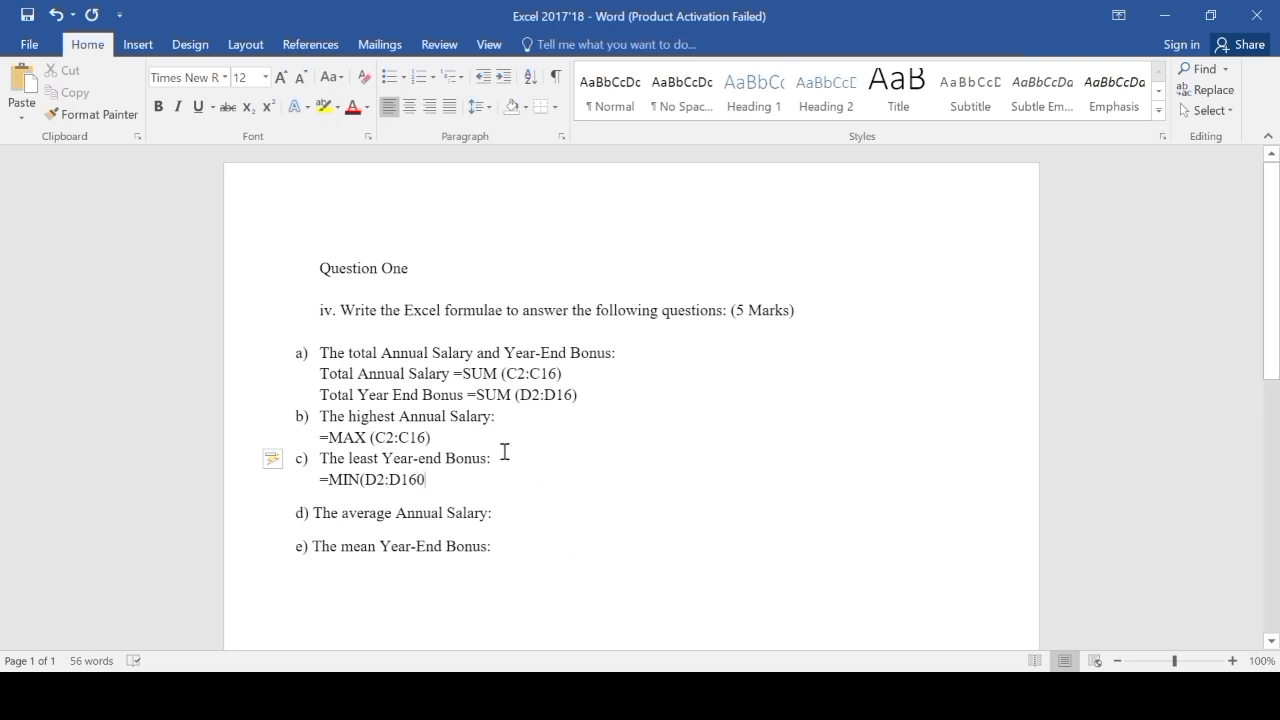
left_click(501, 510)
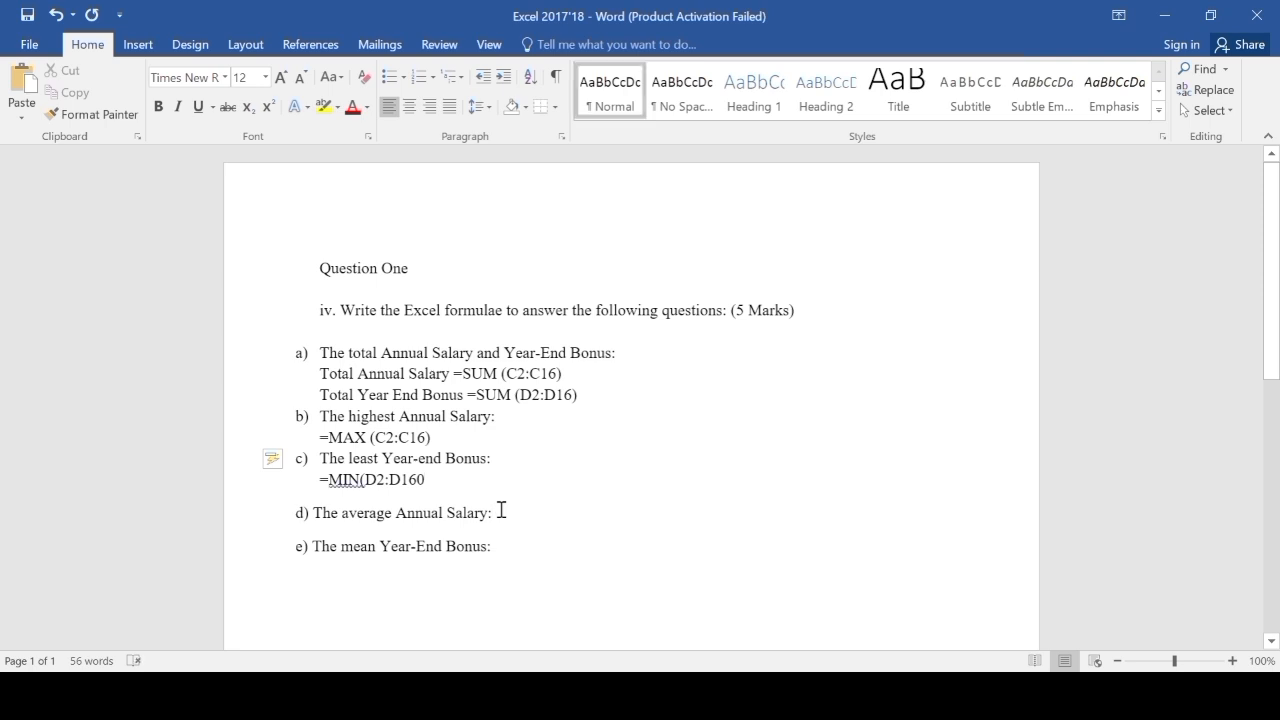
left_click(361, 480)
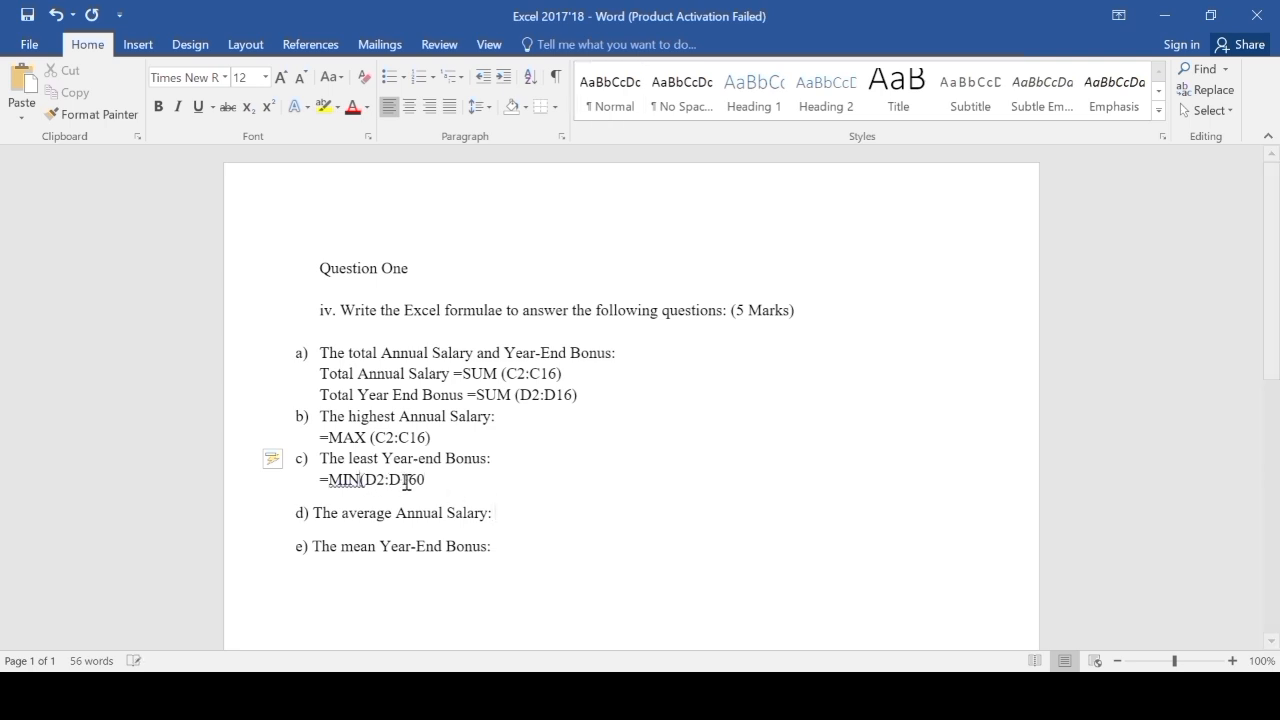
Write =AVERAGE (C2:C16) on an unnumbered line under d) The average Annual Salary, checking the salary range in Excel.
left_click(497, 513)
key("Return")
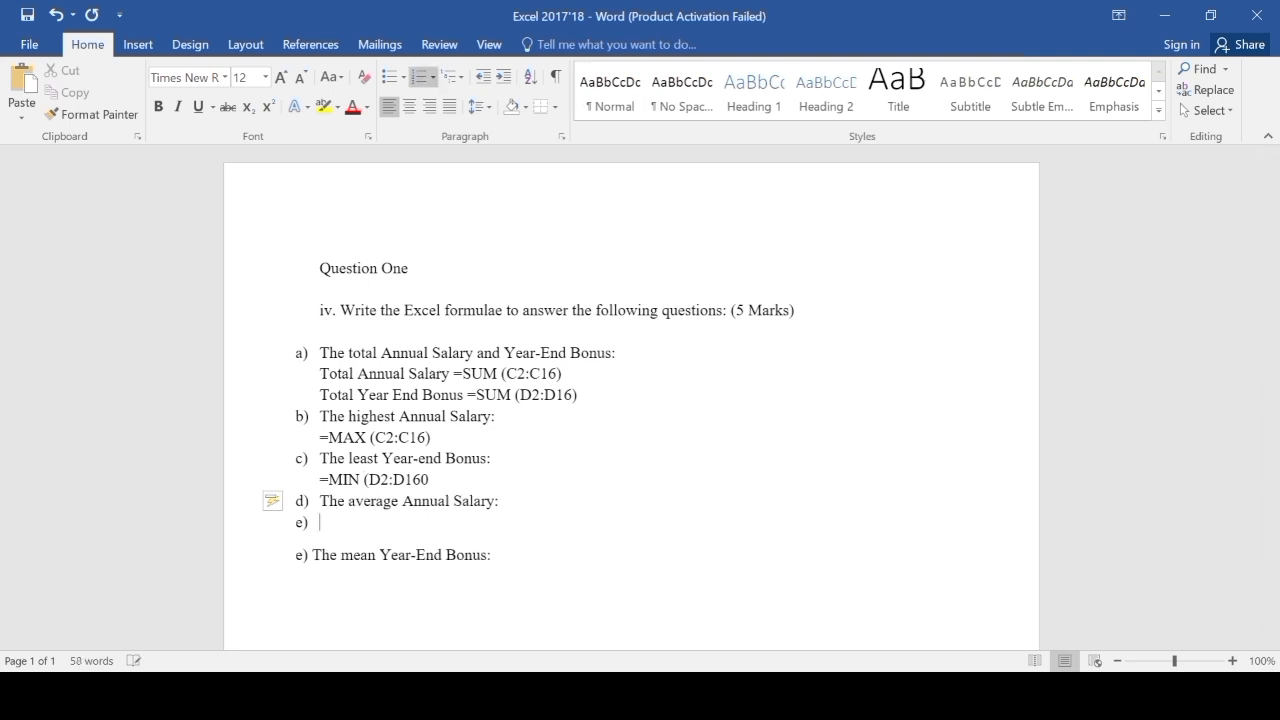
key("BackSpace")
type("=A")
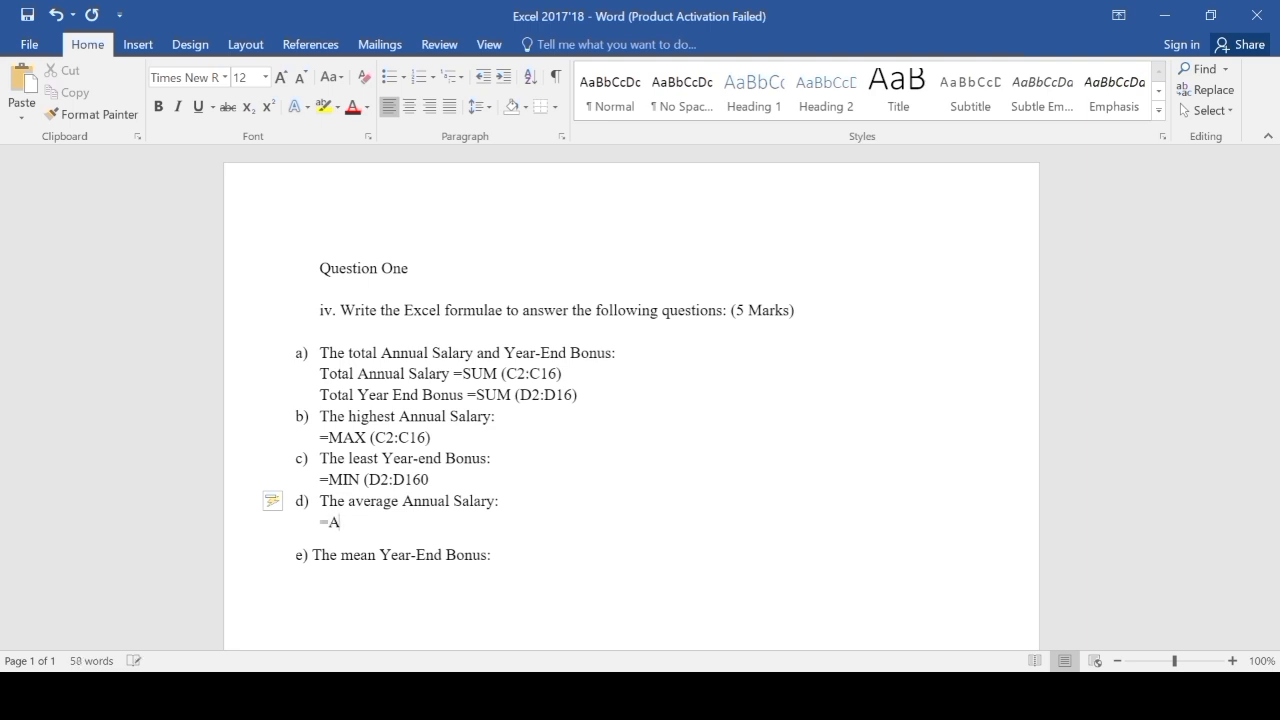
type("VERAGE(")
key("alt+Tab")
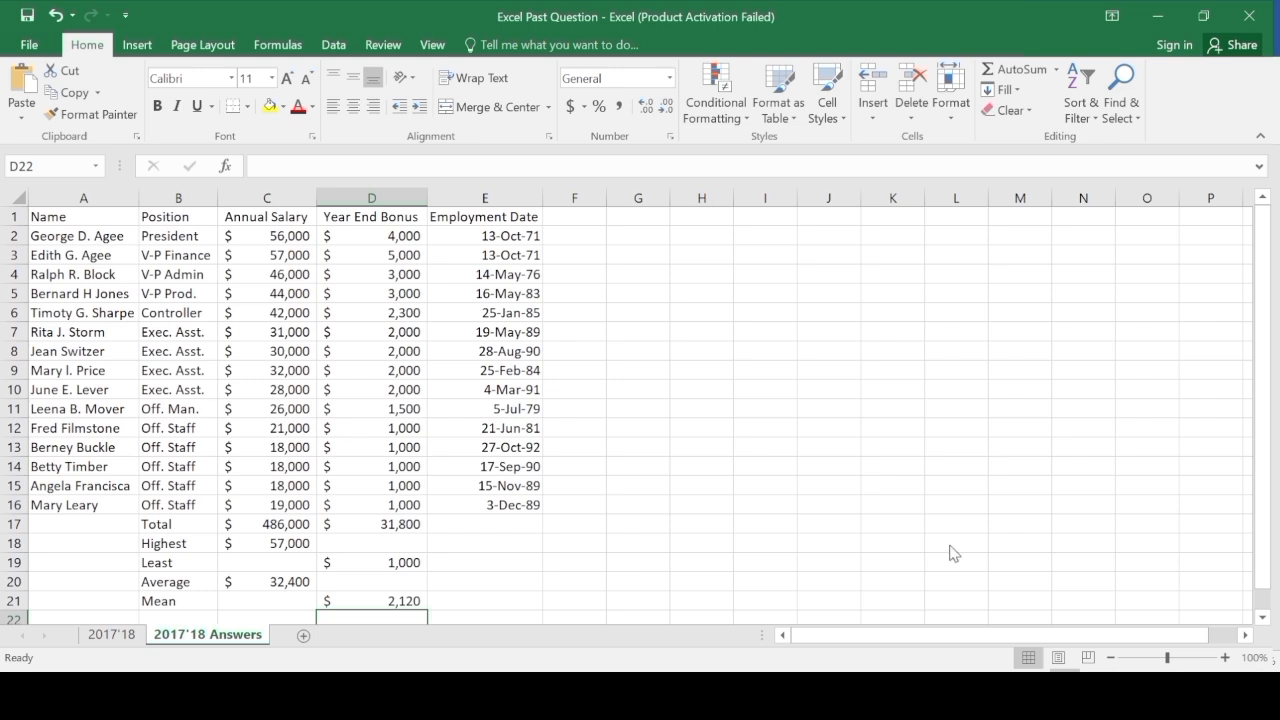
left_click(1158, 16)
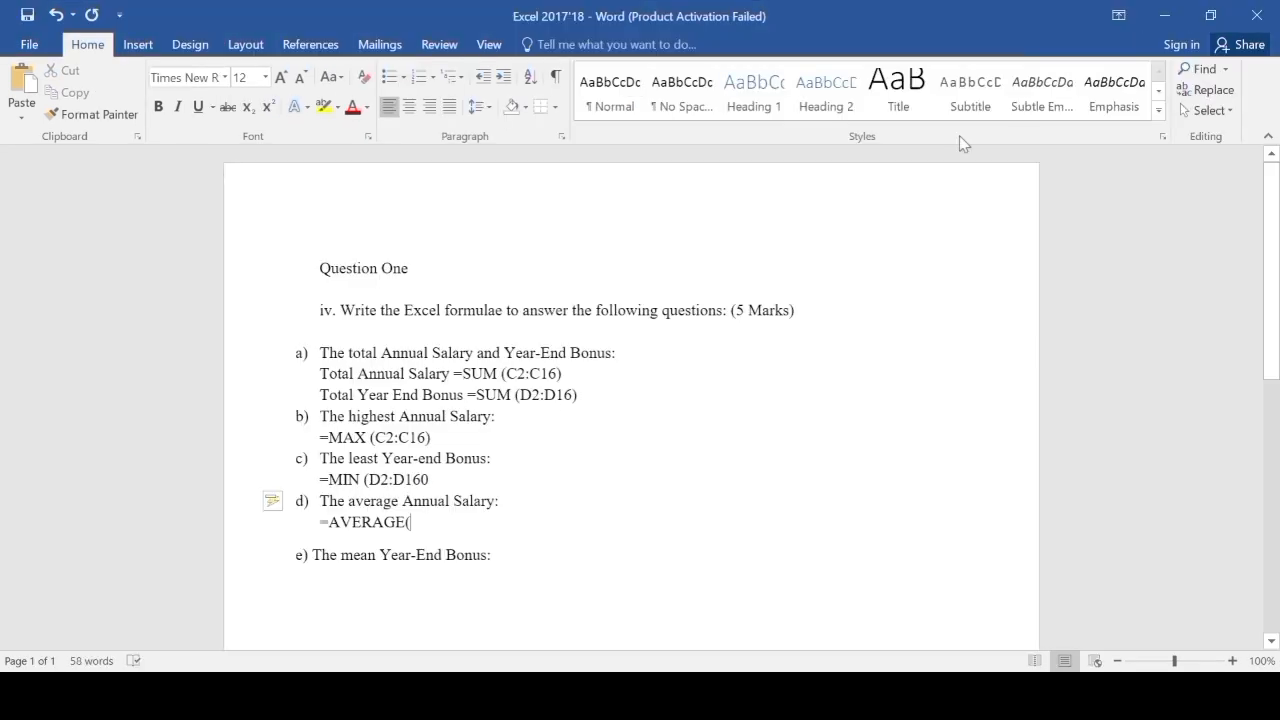
type("C2:")
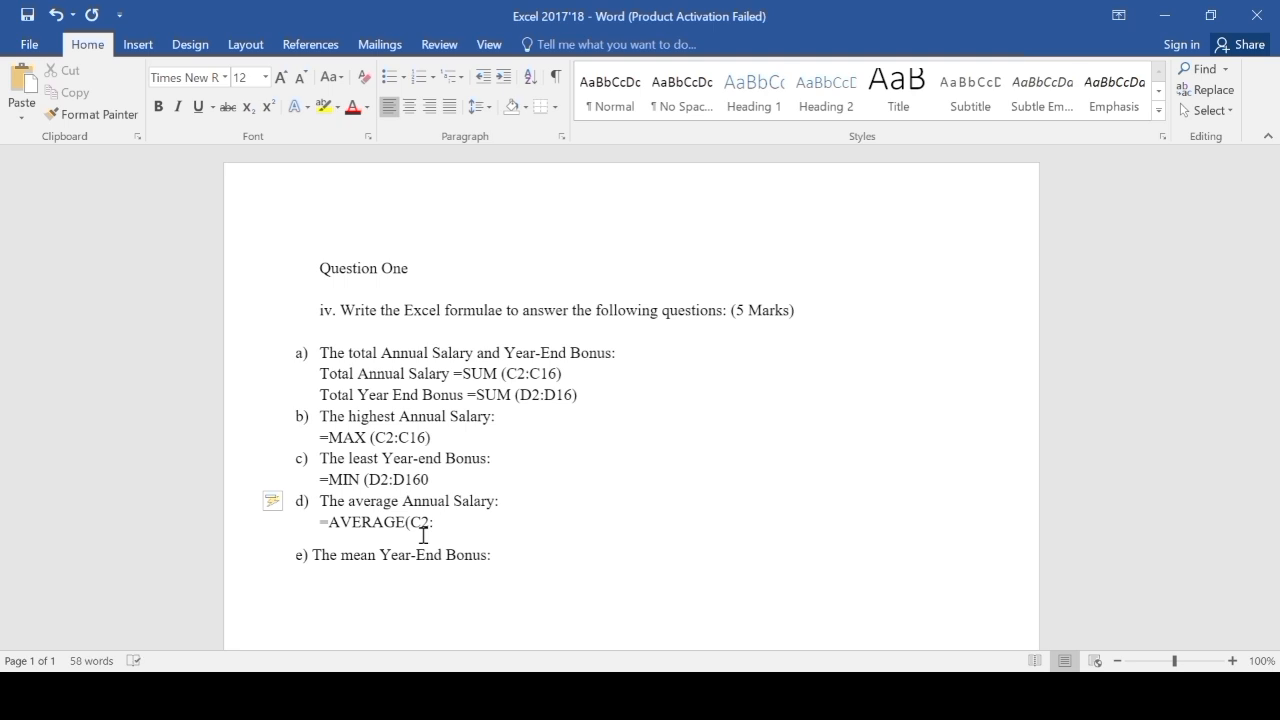
type("C16)")
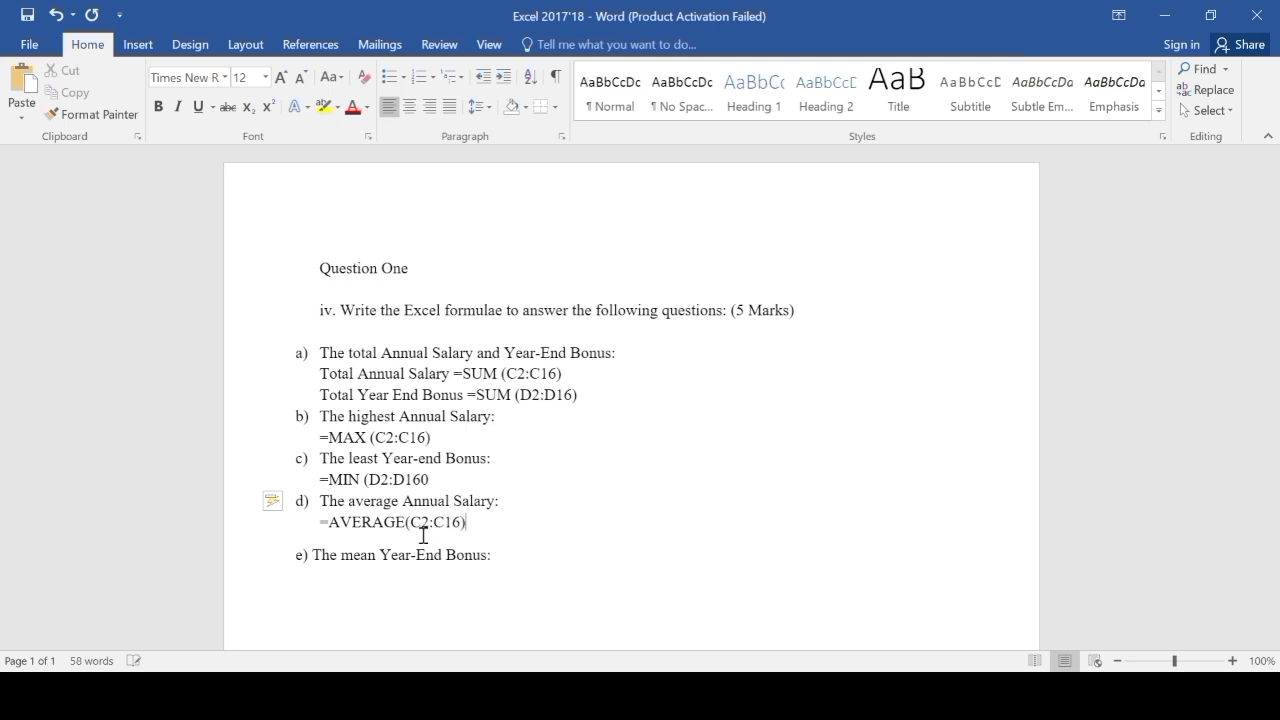
left_click(495, 556)
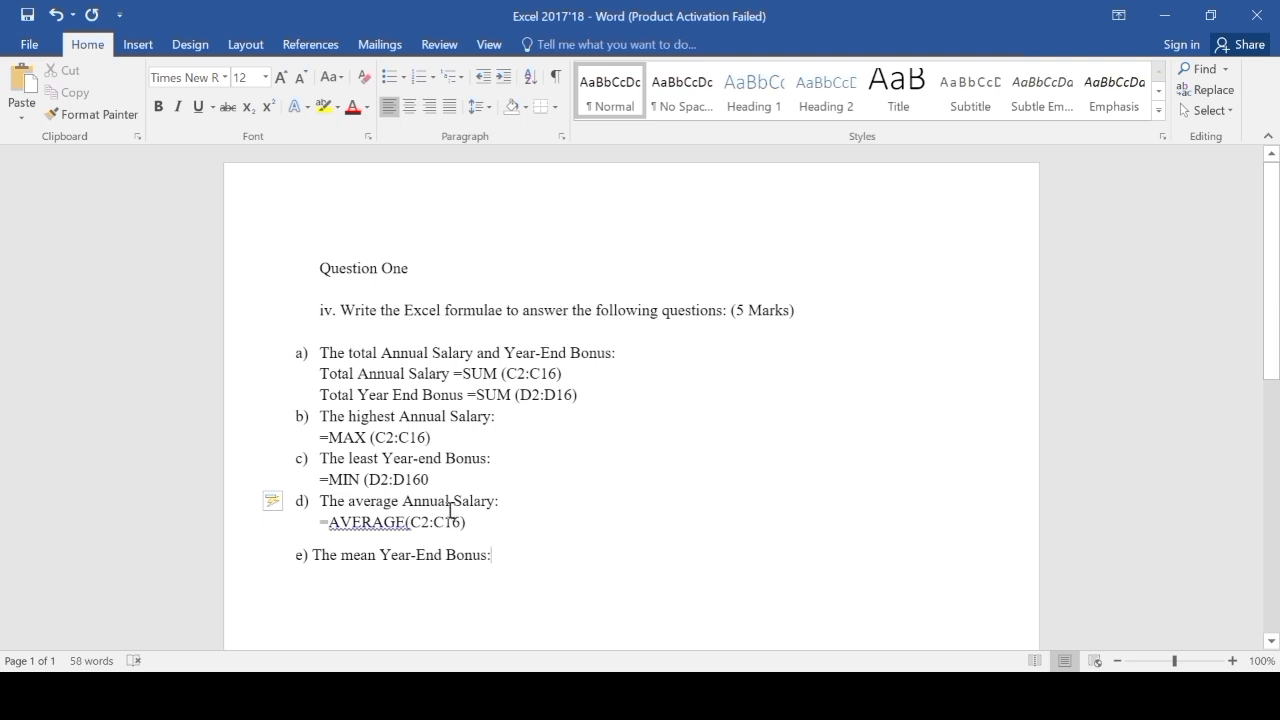
left_click(407, 521)
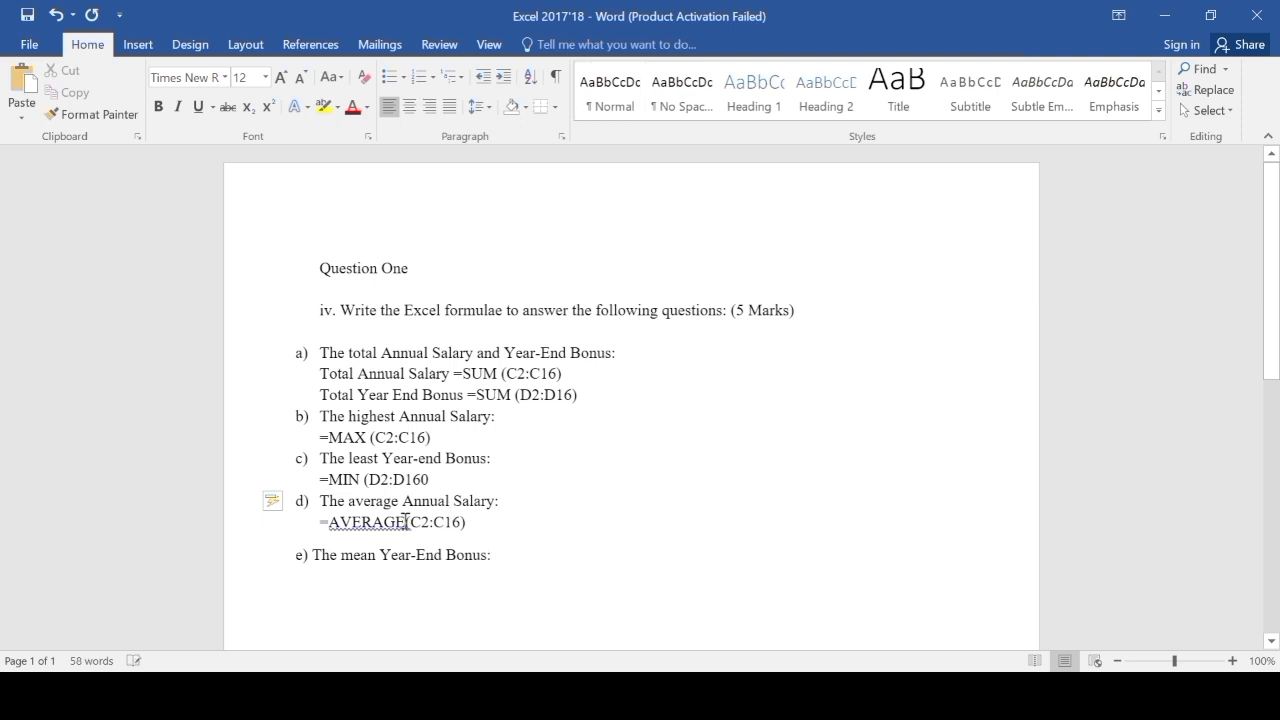
Write =AVERAGE (D2:D16) on an unnumbered line under e) The mean Year-End Bonus, checking the bonus range in Excel.
left_click(508, 553)
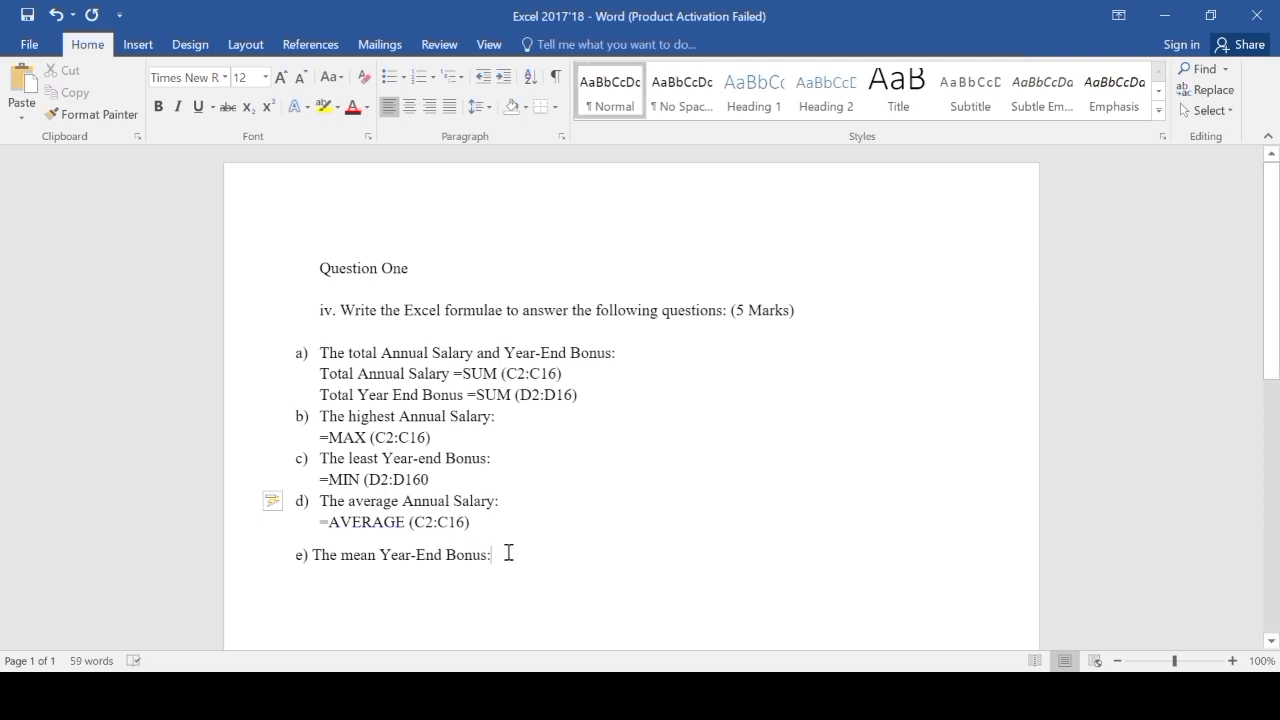
key("Return")
key("BackSpace")
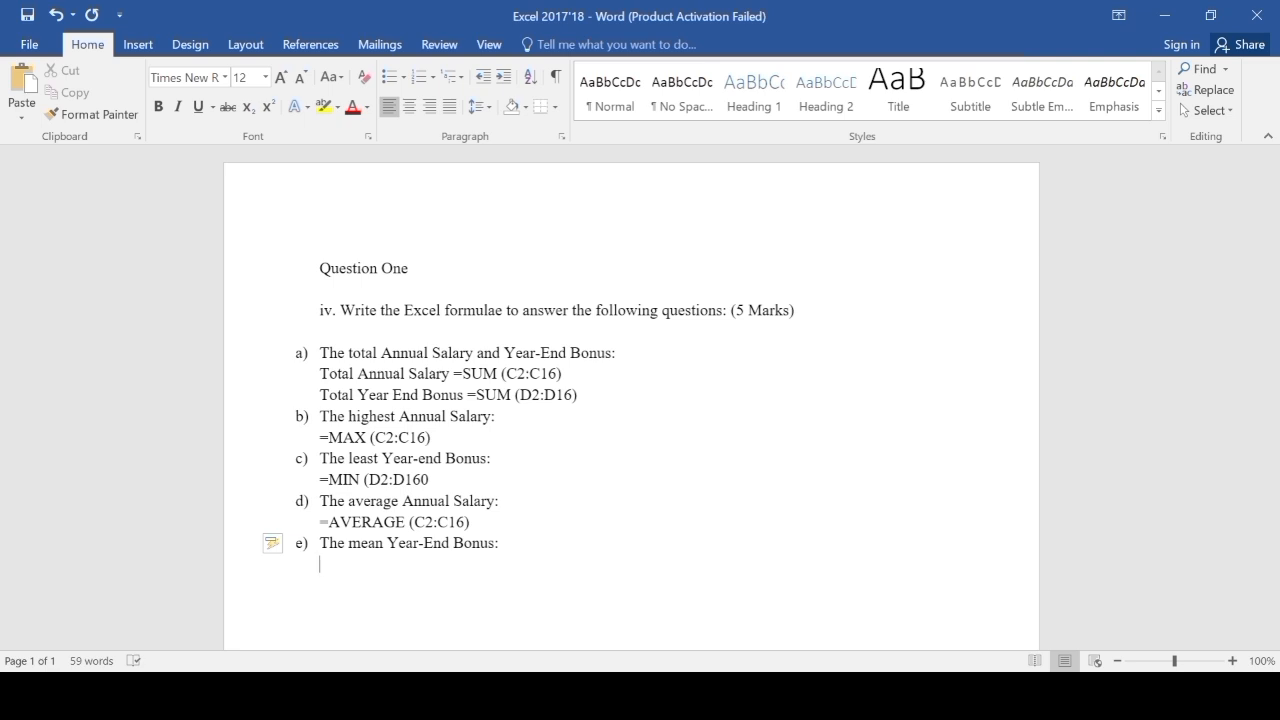
type("=AVERAGE(")
key("alt+Tab")
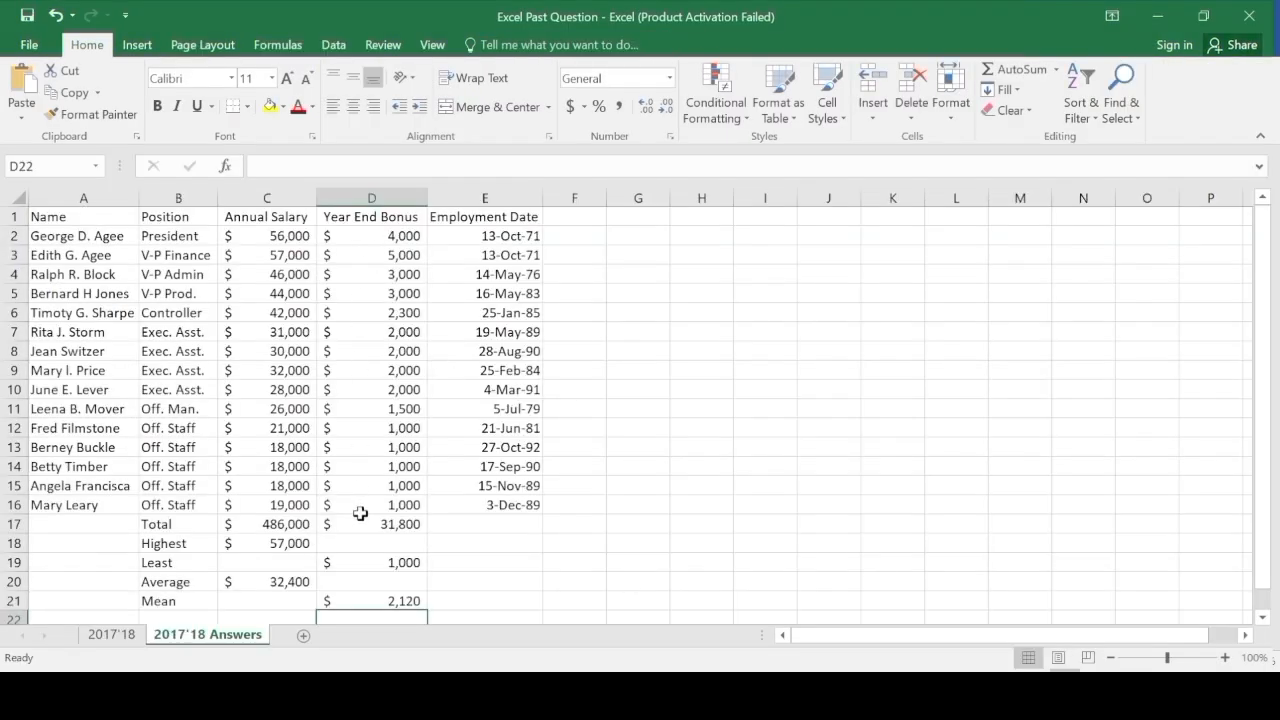
left_click(1157, 16)
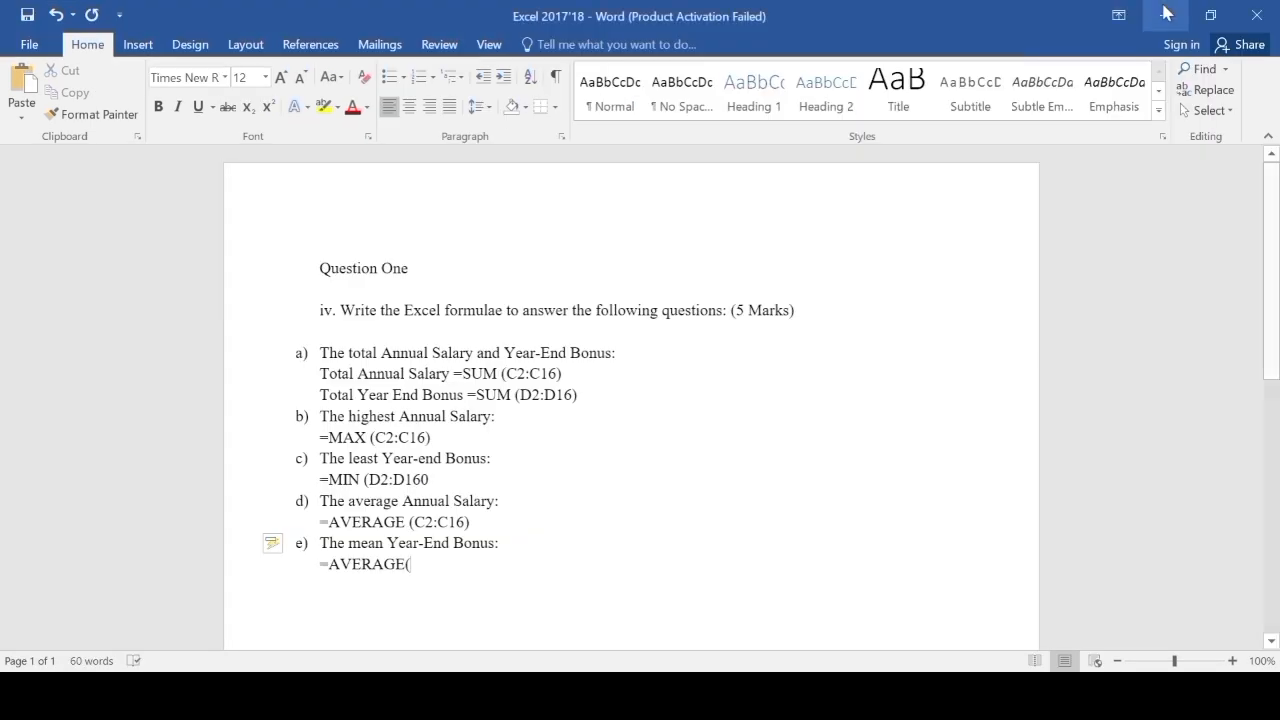
left_click(416, 560)
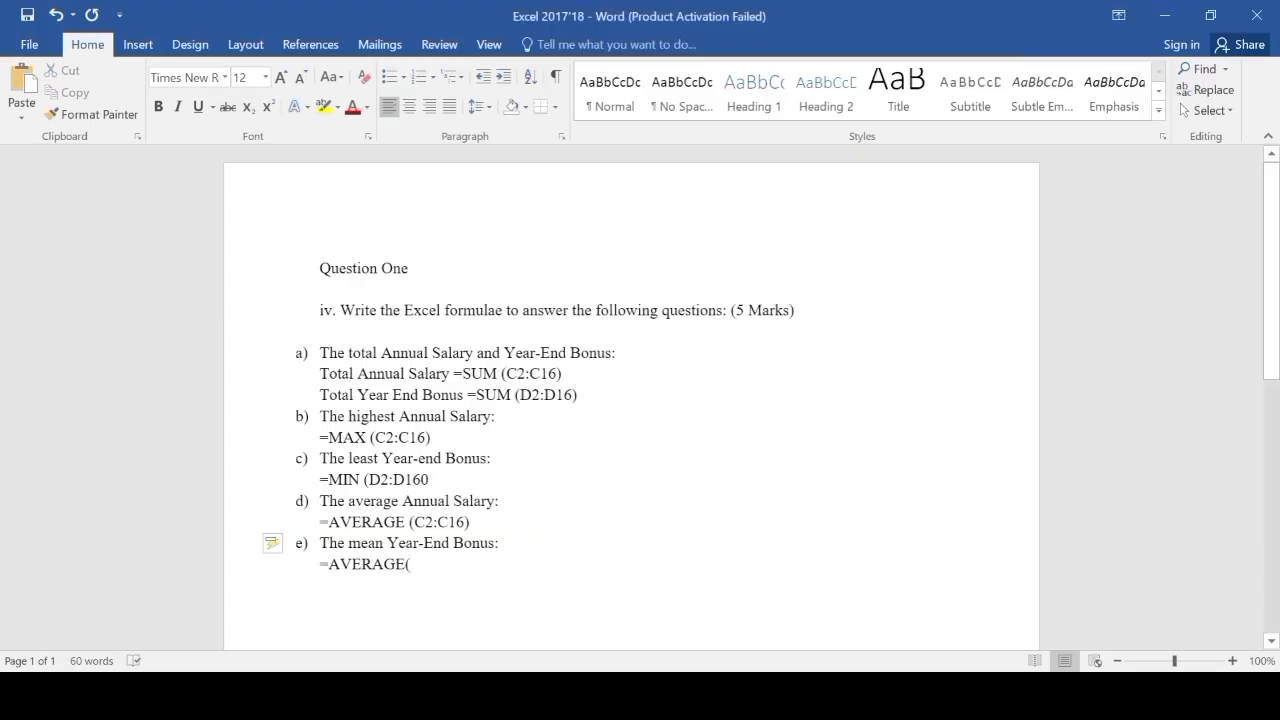
type("D2:")
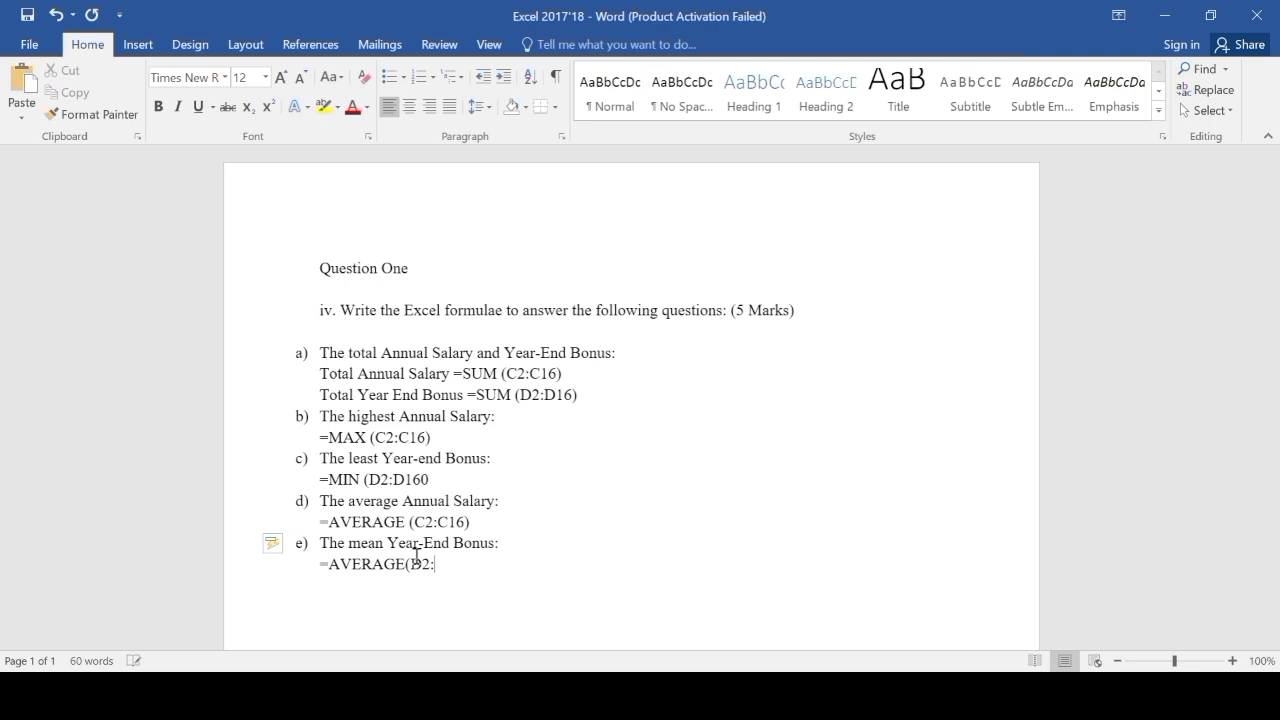
type("D16)")
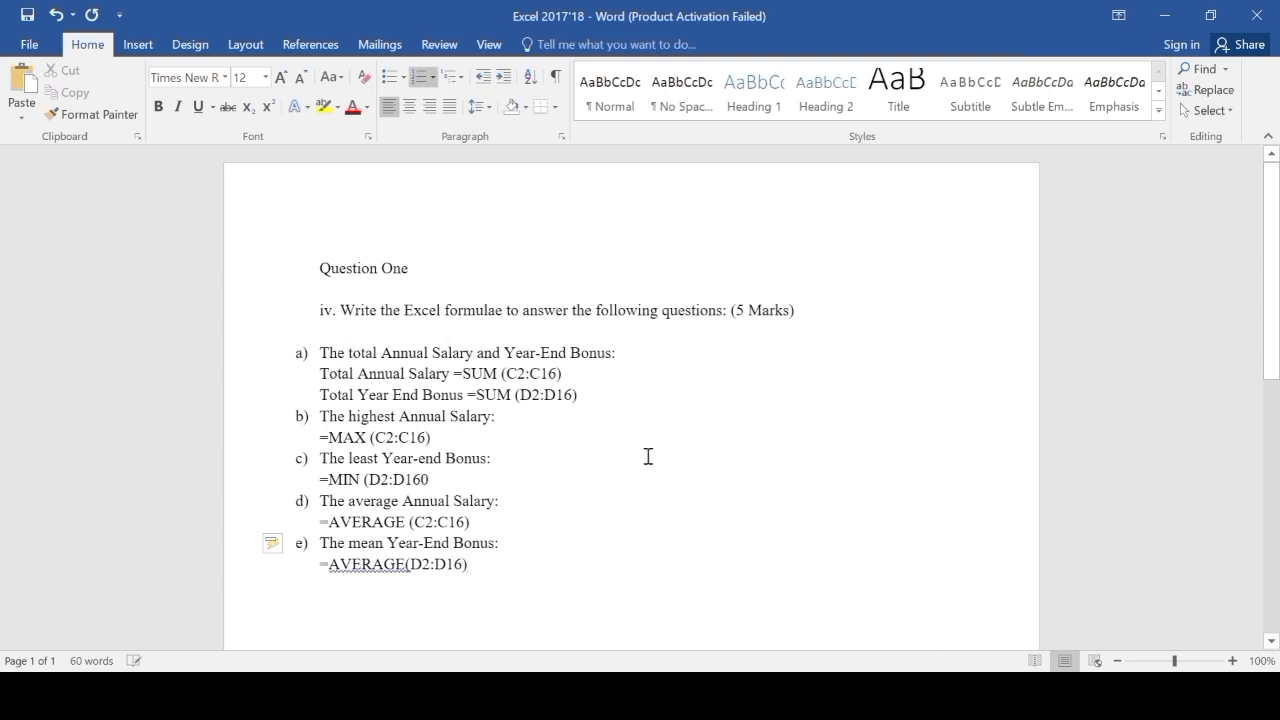
left_click(408, 564)
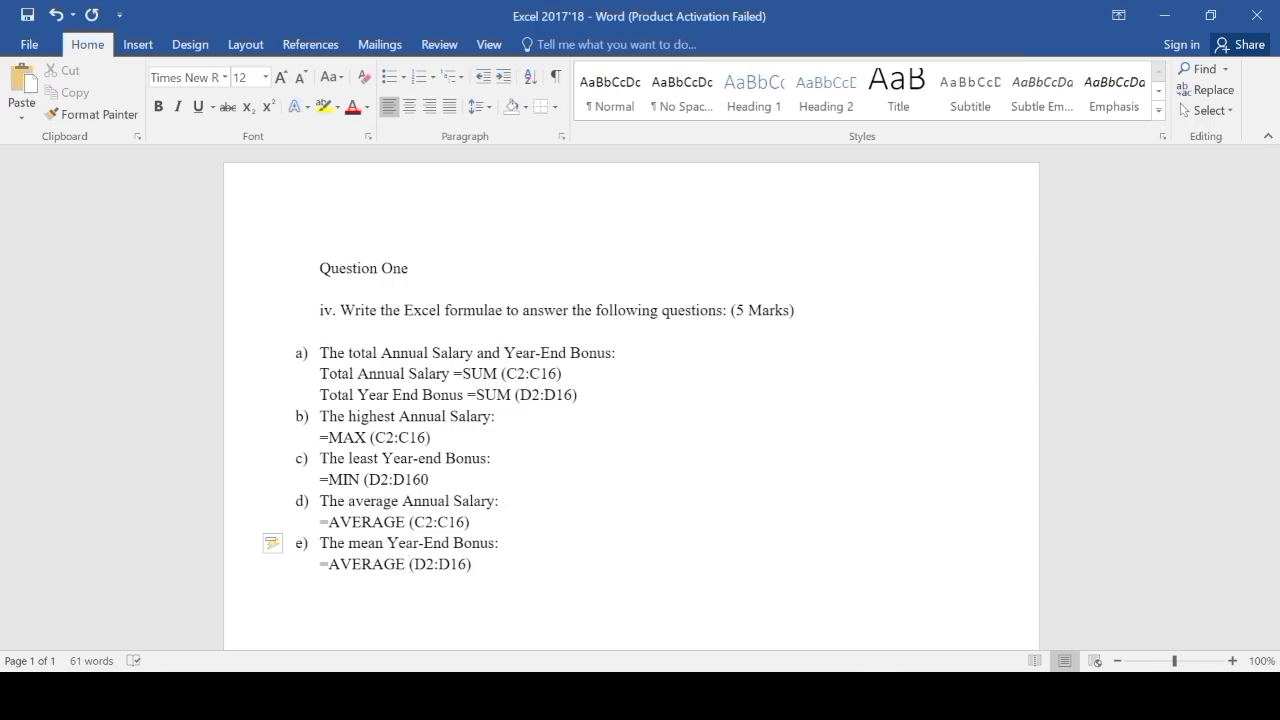
Switch to the exam PDF and review Section B Question One, including the parts of question iv.
key("alt+Tab")
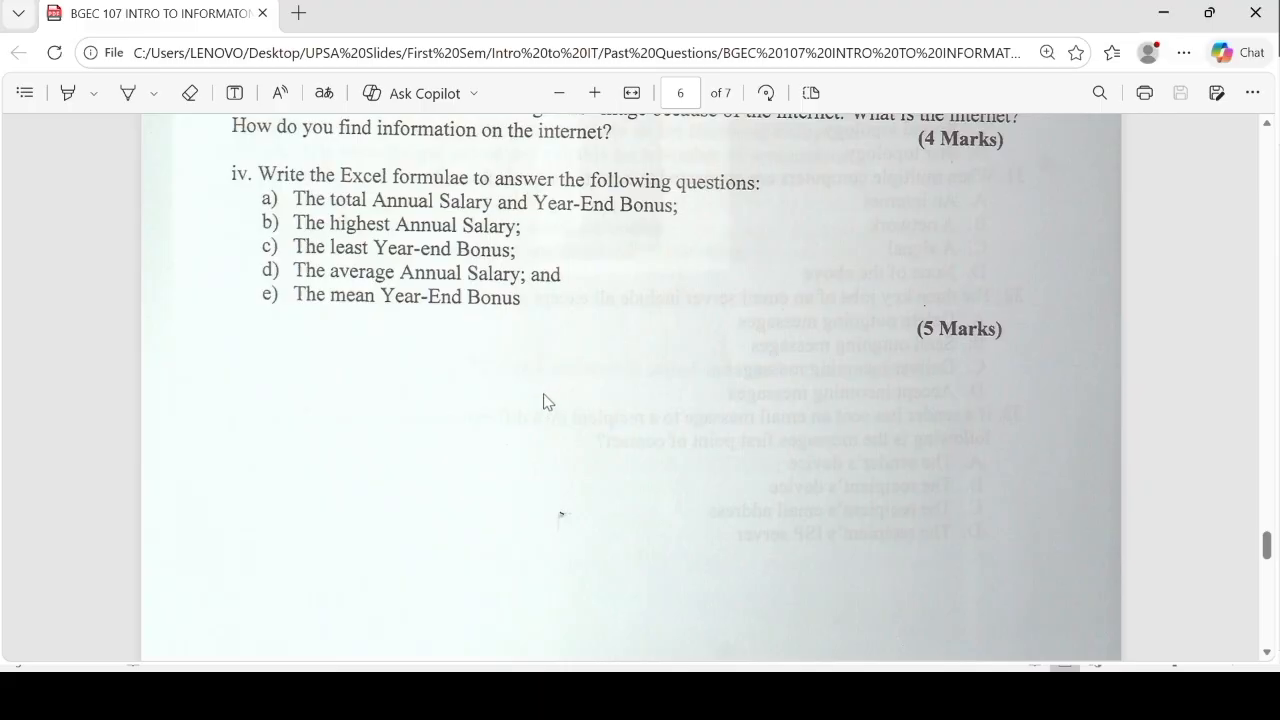
scroll(547, 402, "up", 1)
scroll(547, 402, "up", 3)
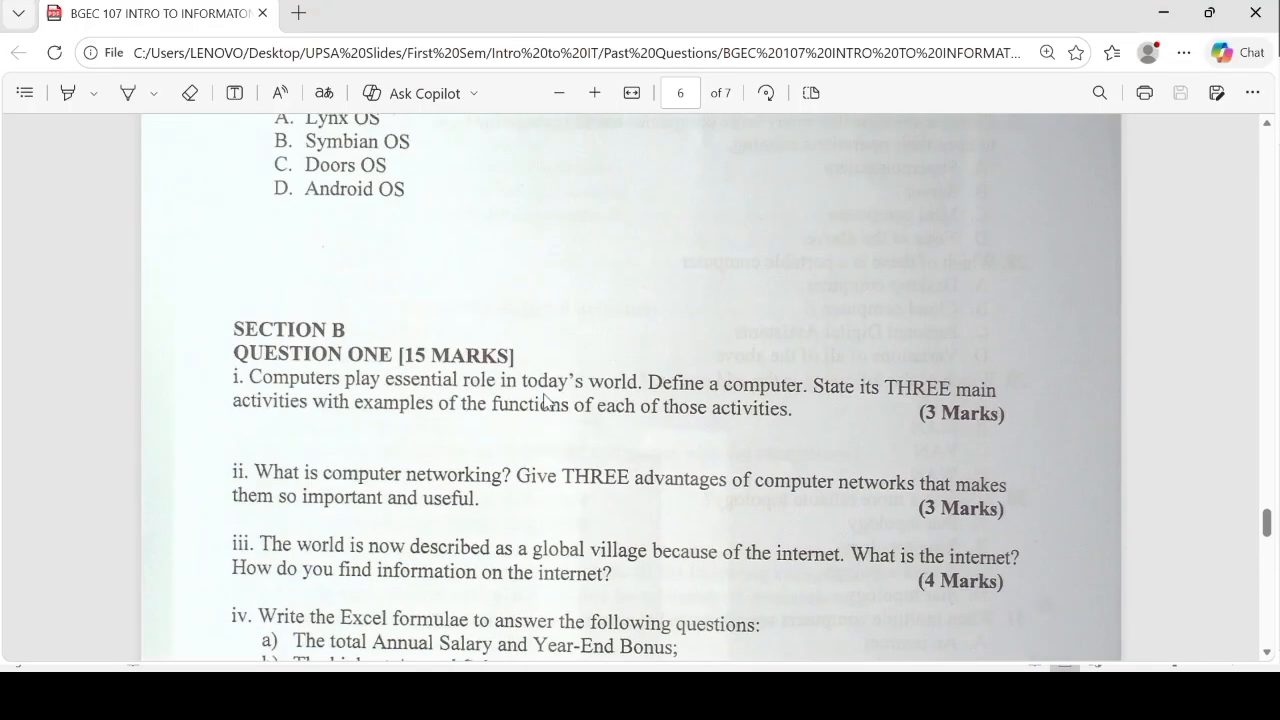
scroll(547, 402, "down", 3)
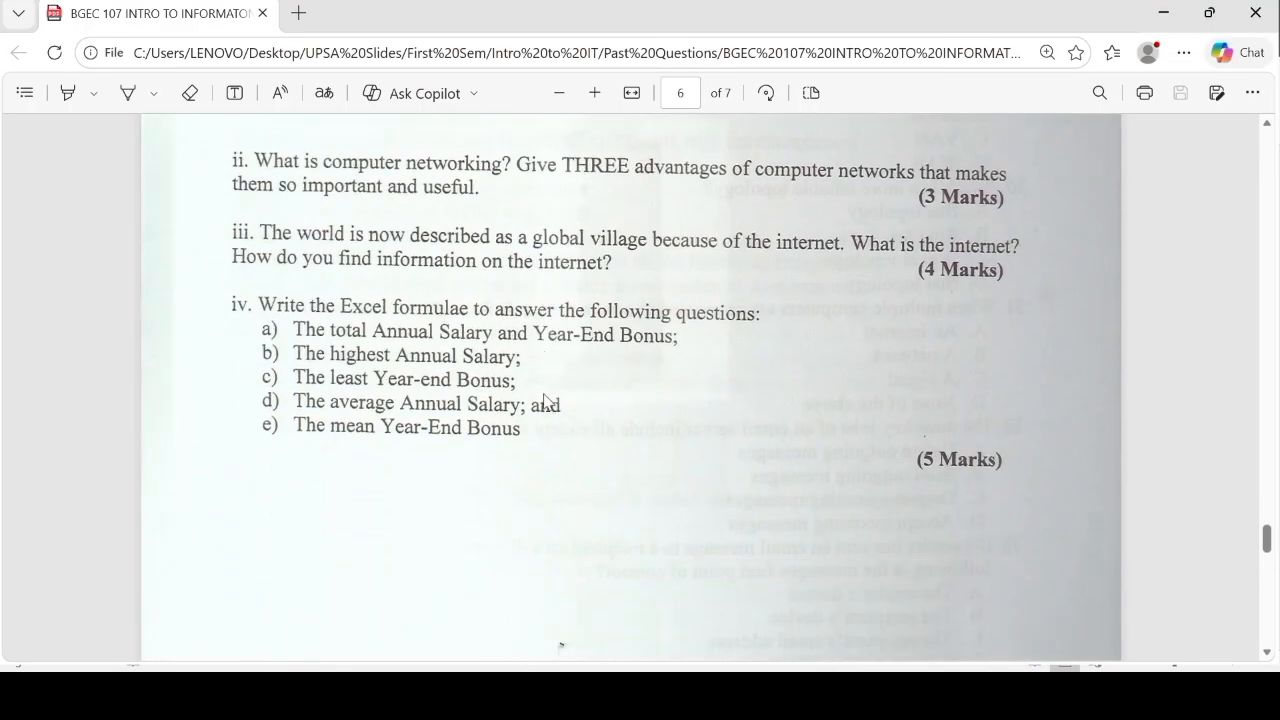